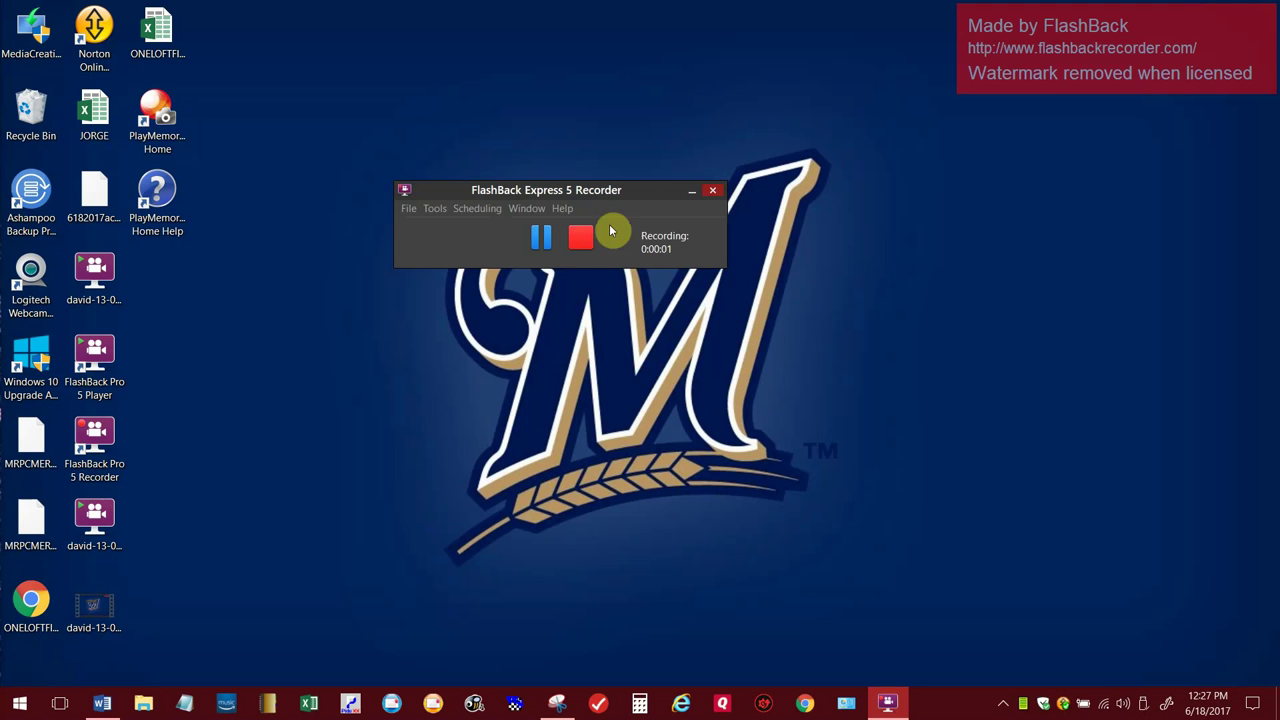
Minimize the recorder and bring up the Word document 'Steps to End a RACE and Merge it into Winspeed!'
click(691, 190)
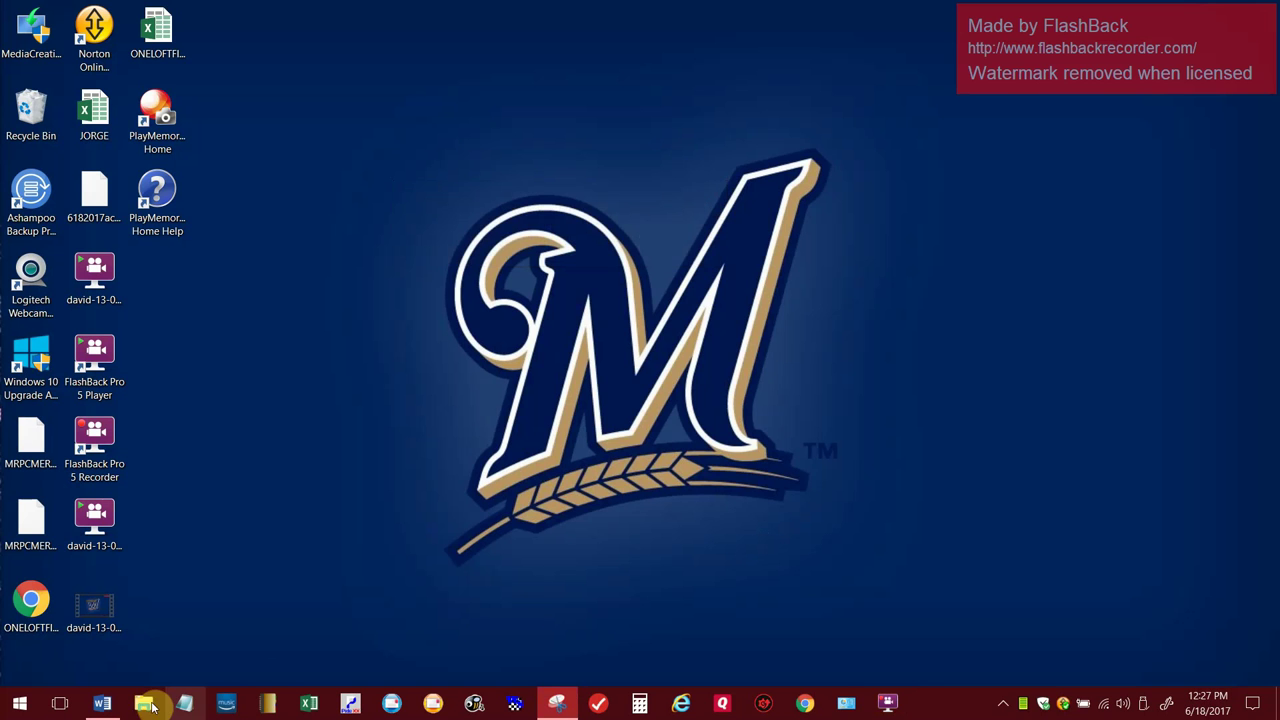
click(102, 703)
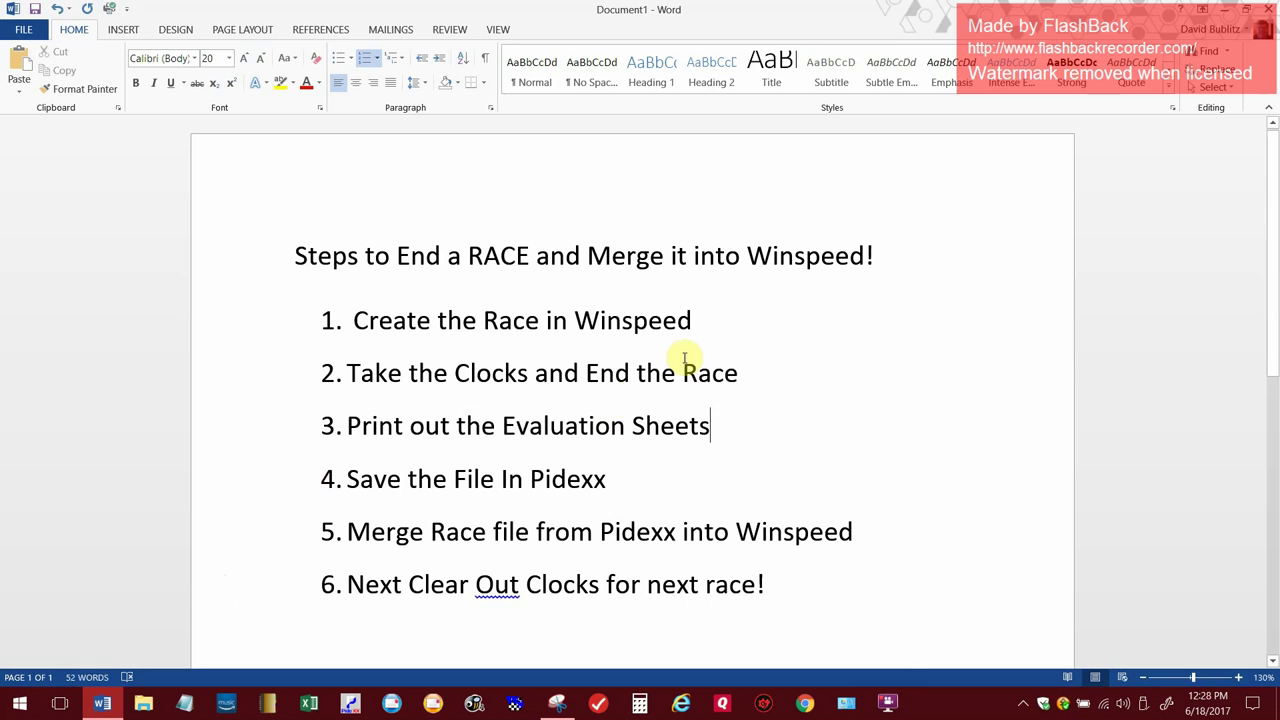
Underline step 1, 'Create the Race in Winspeed', in the Word list
drag(700, 320, 311, 320)
click(322, 318)
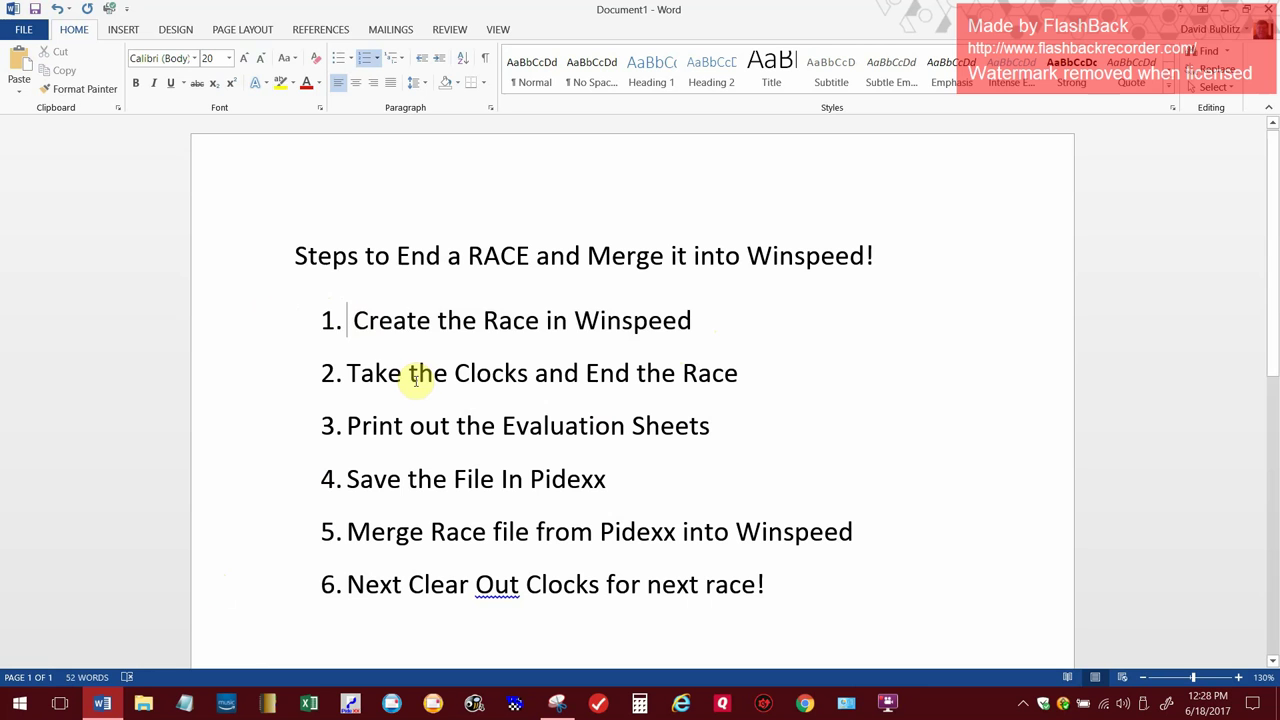
drag(347, 320, 694, 323)
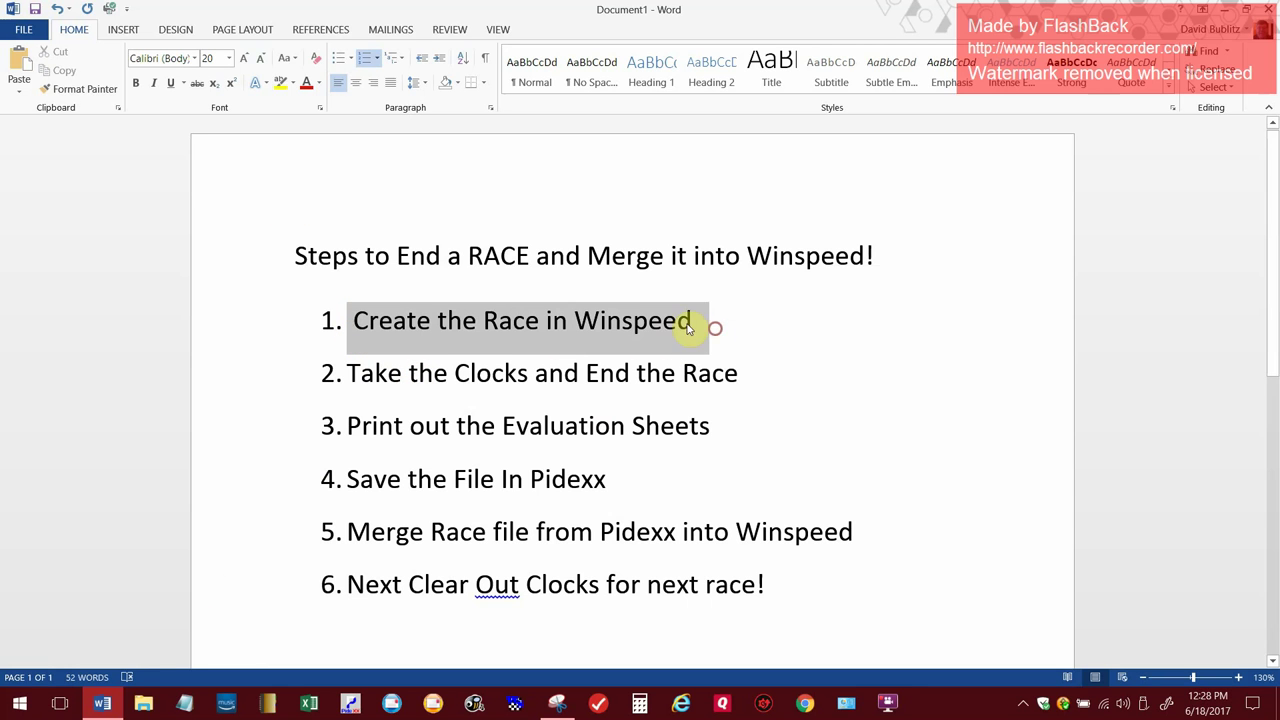
click(168, 84)
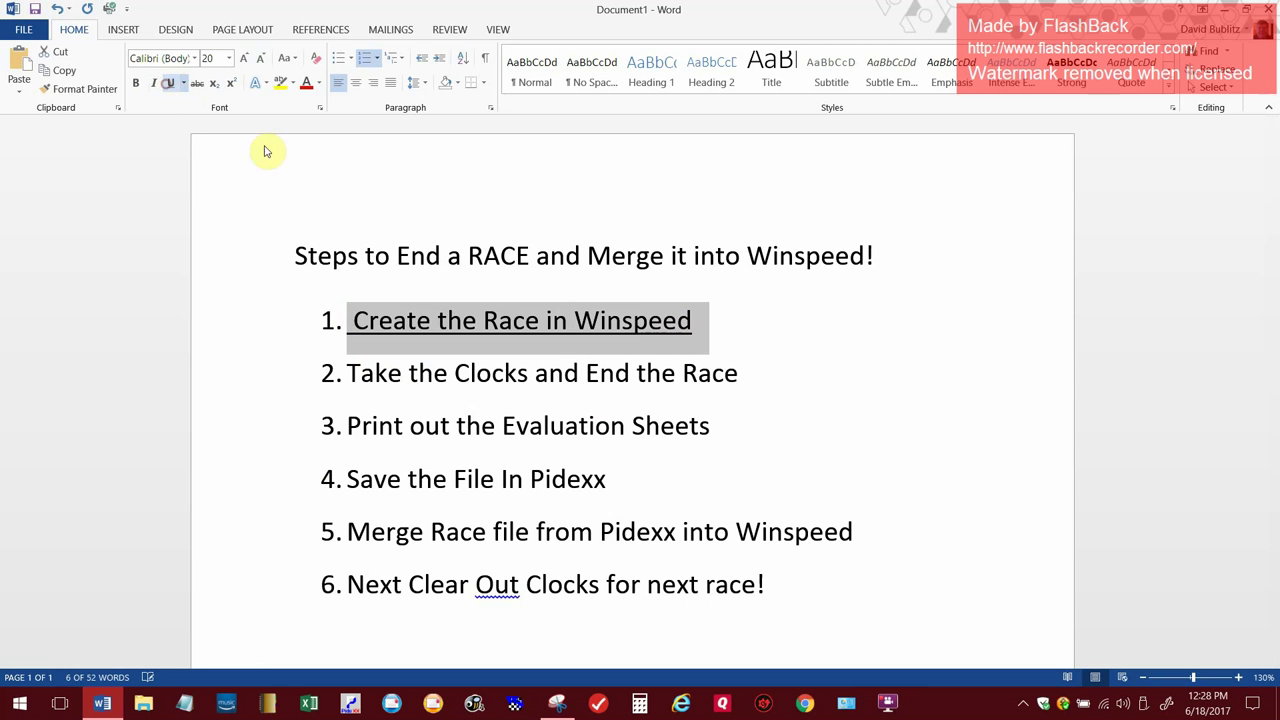
click(693, 376)
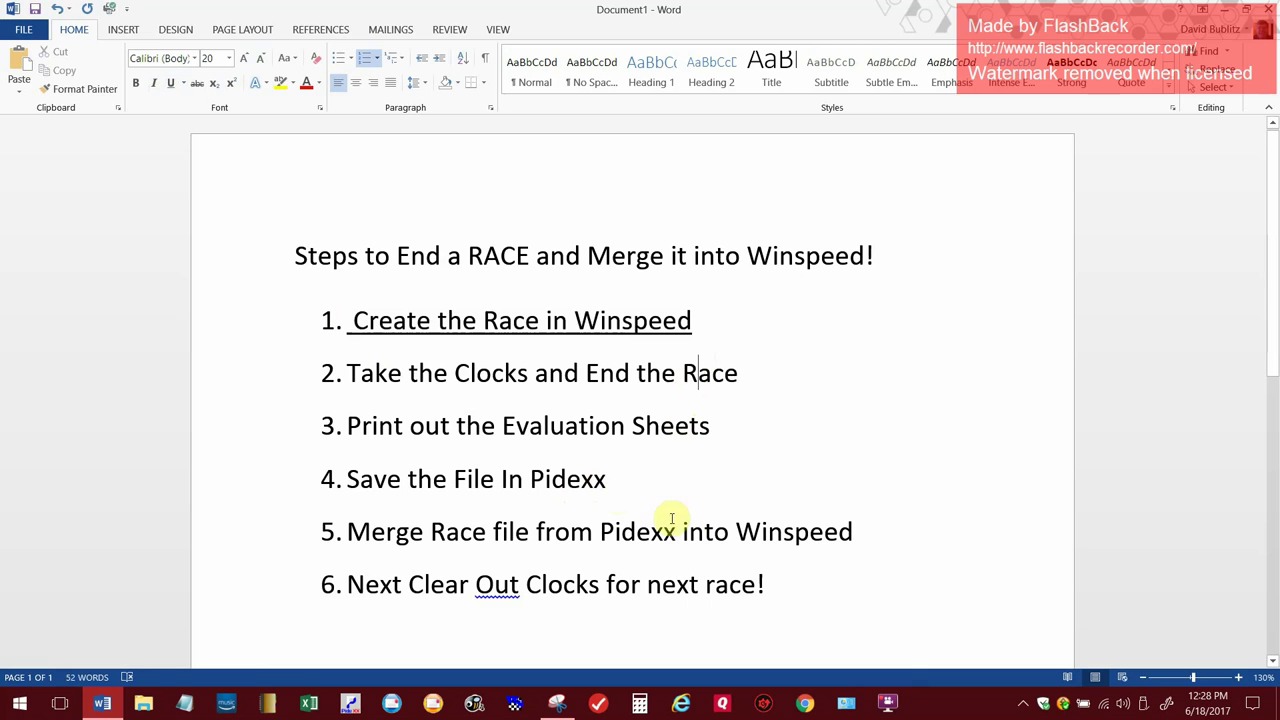
Underline step 5, 'Merge Race file from Pidexx into Winspeed'
drag(858, 532, 330, 518)
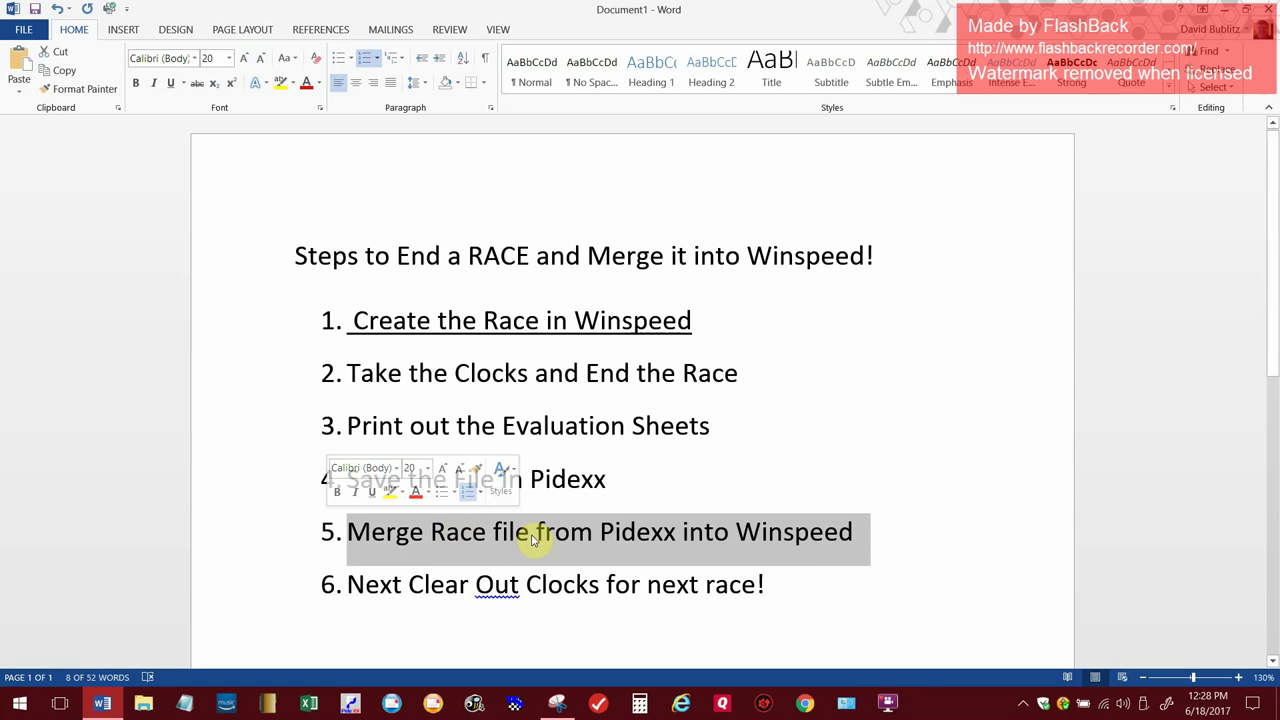
click(169, 85)
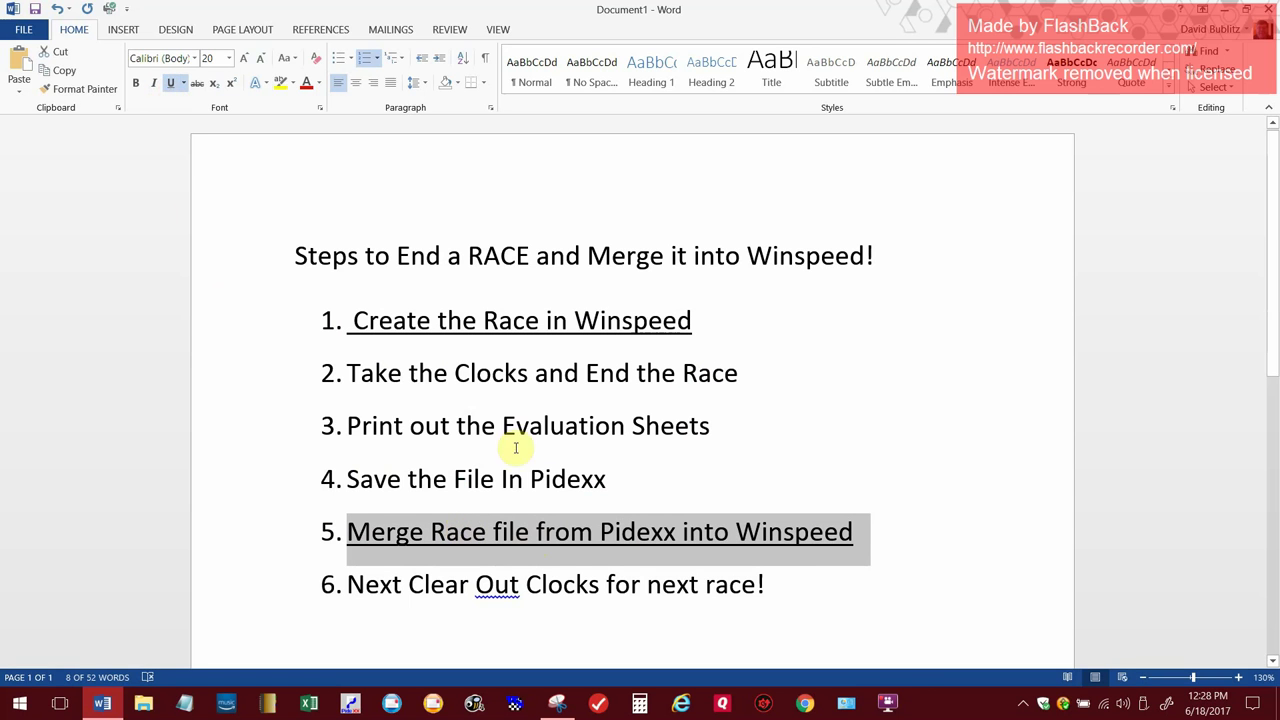
click(770, 592)
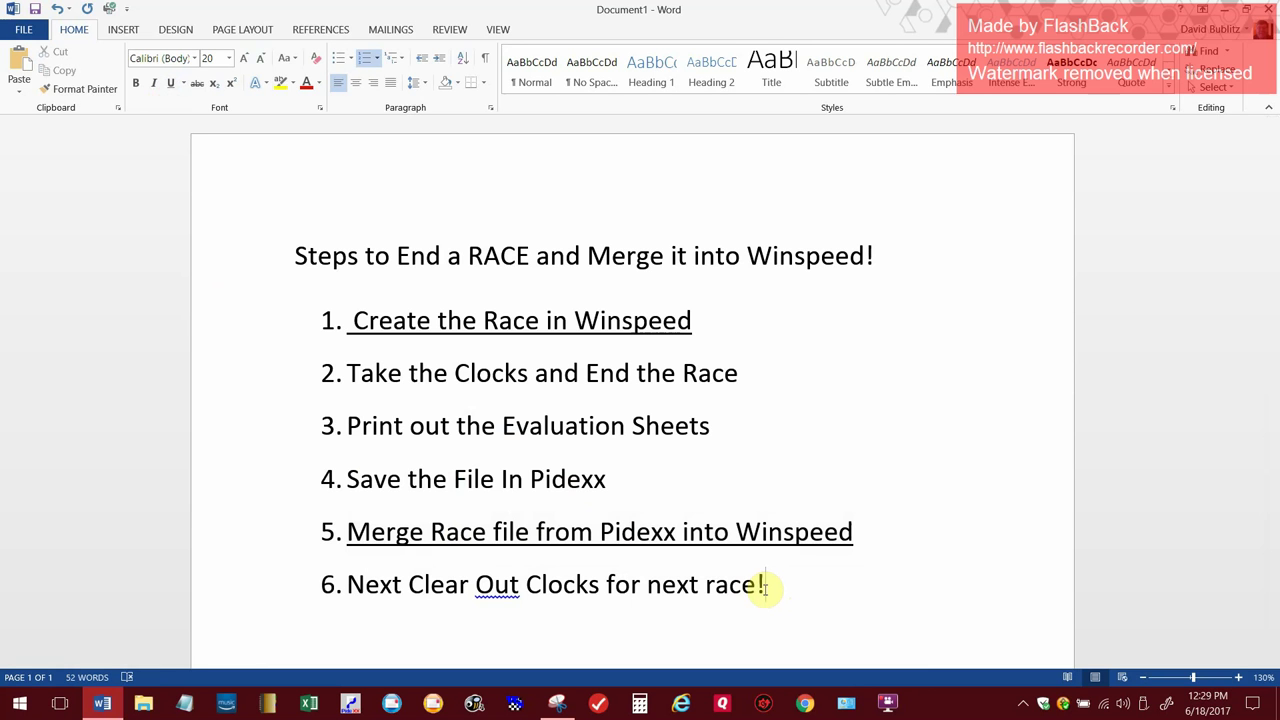
Minimize Word, launch WinSpeed from the taskbar and load the 2017OB database
click(1228, 12)
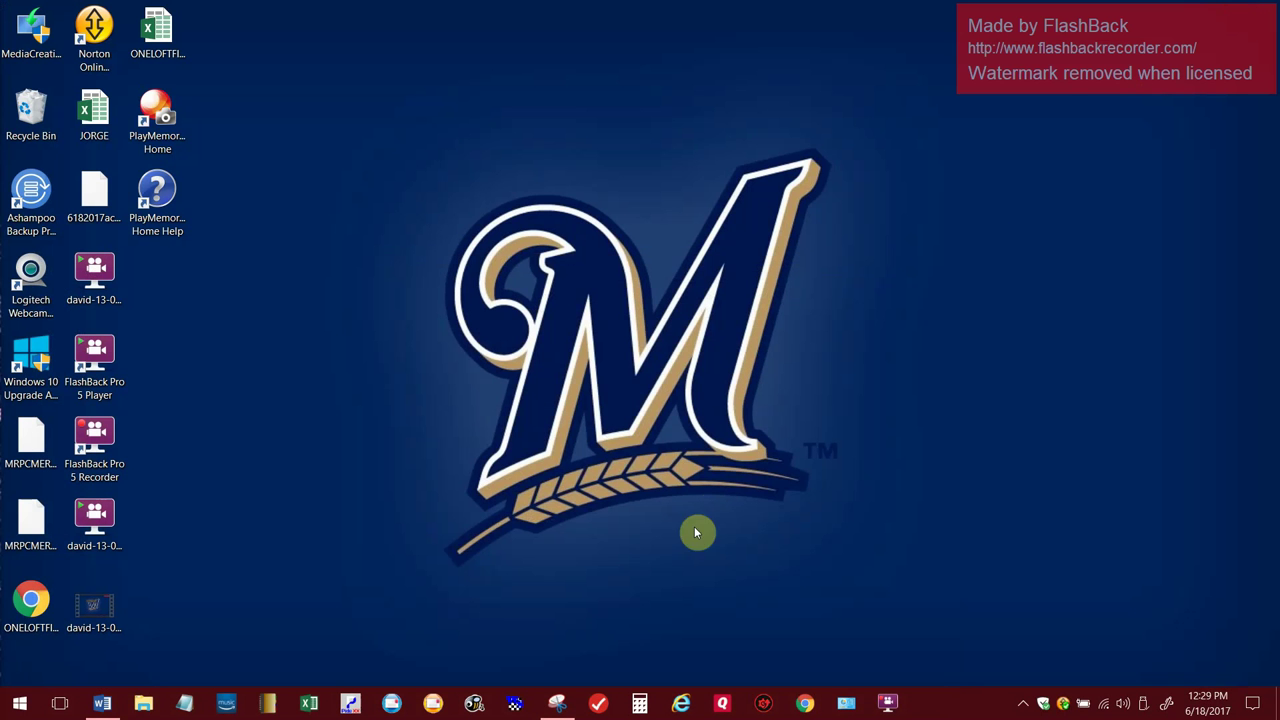
click(514, 705)
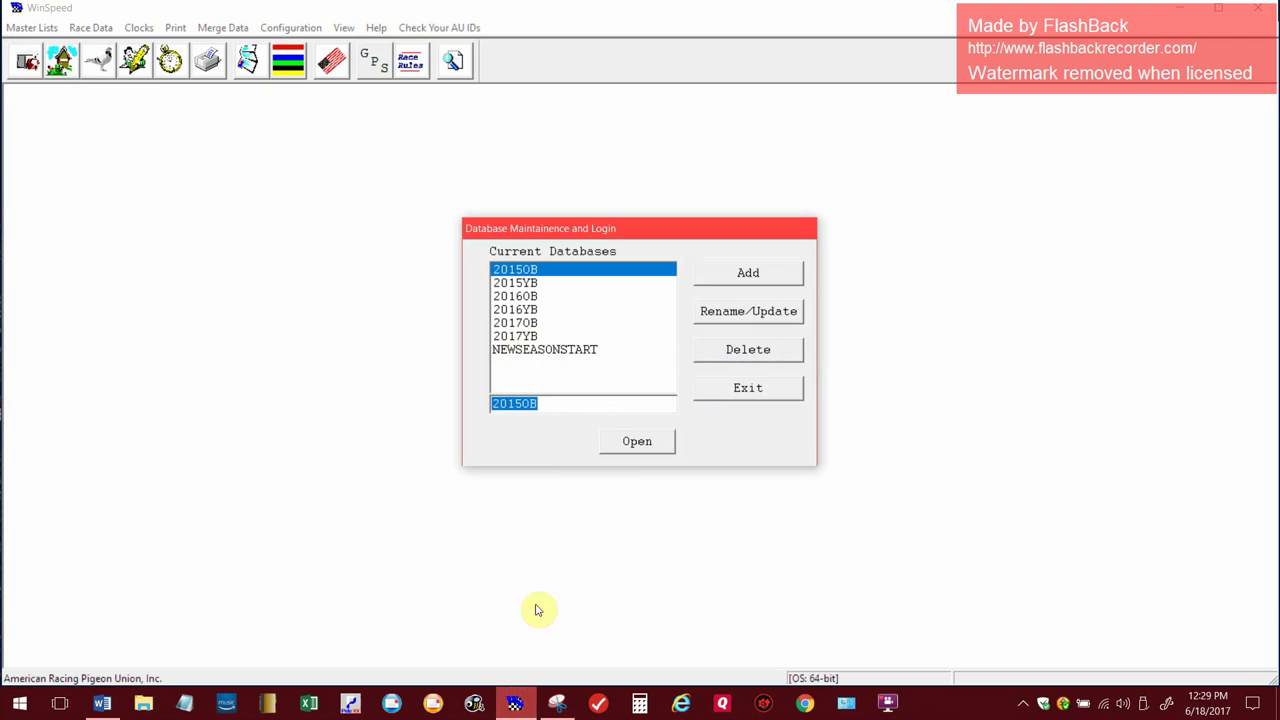
click(515, 323)
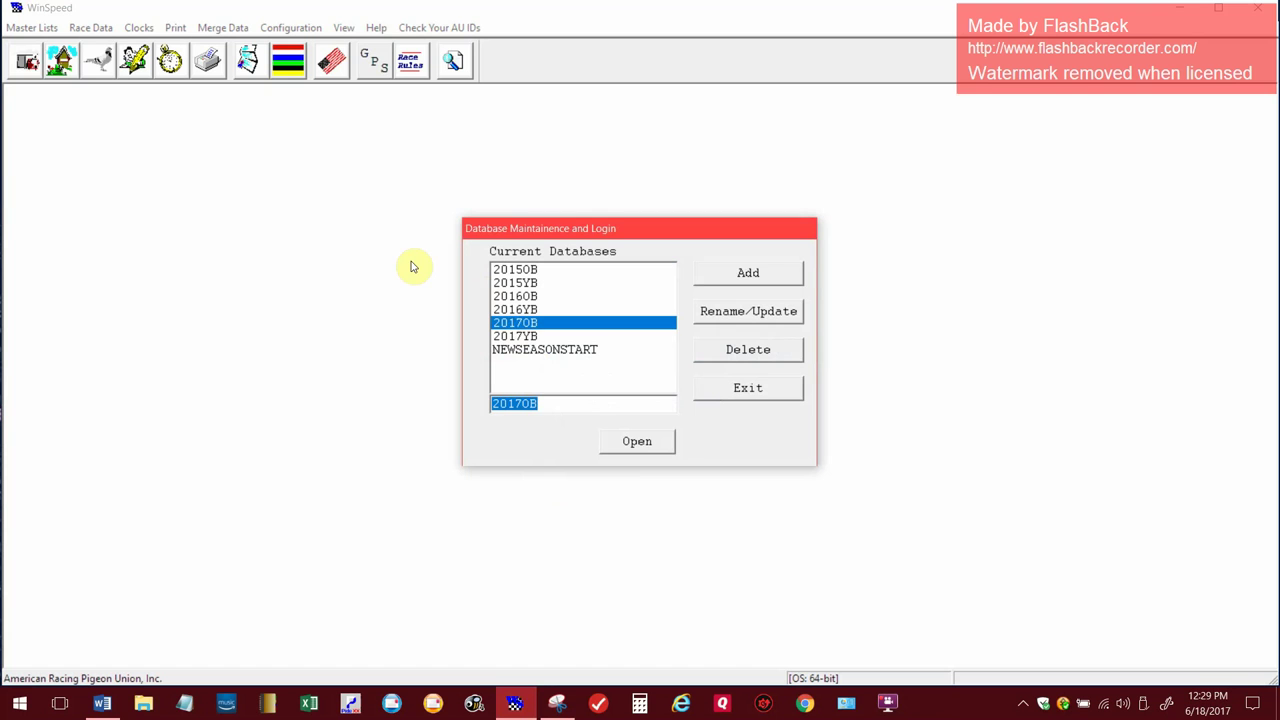
click(516, 342)
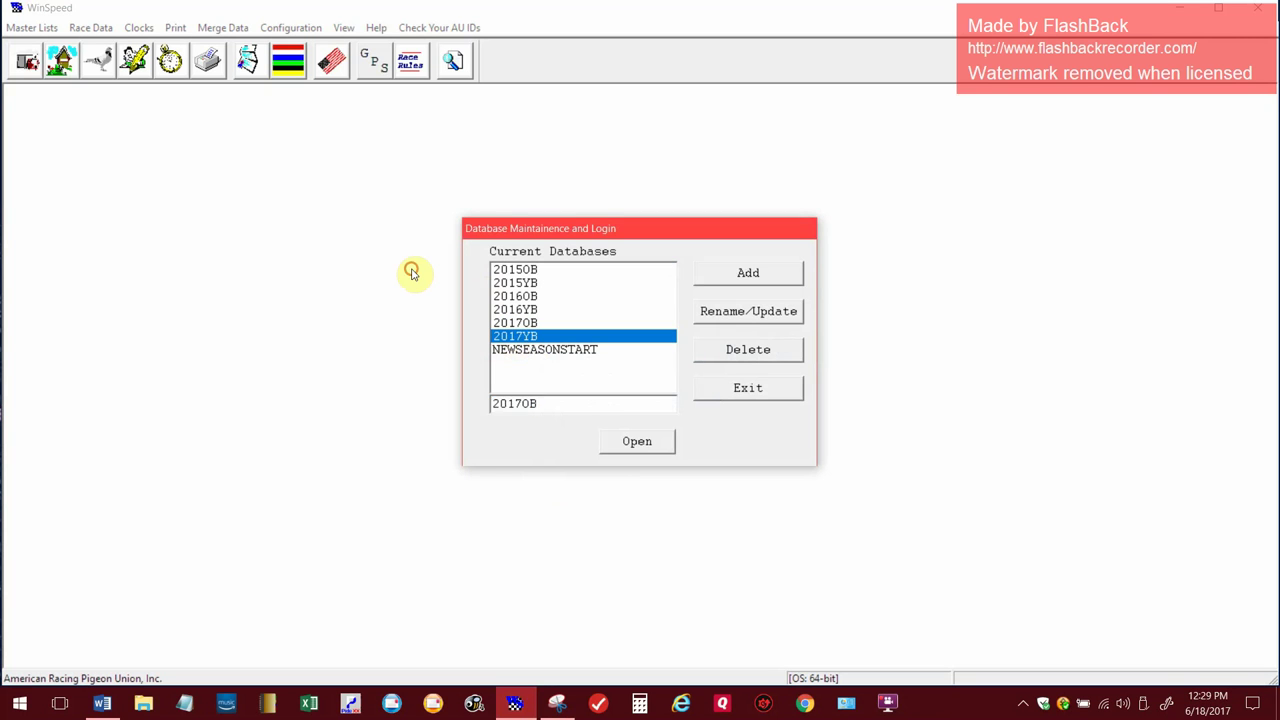
double_click(516, 323)
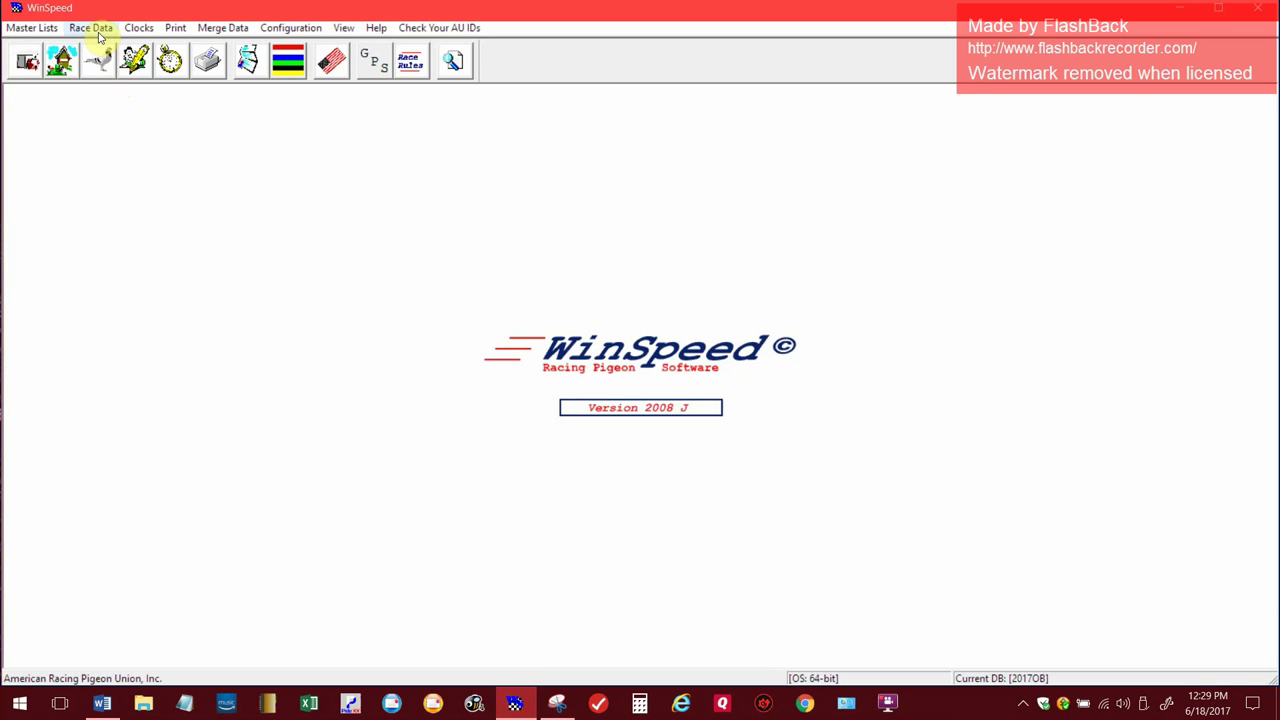
click(82, 28)
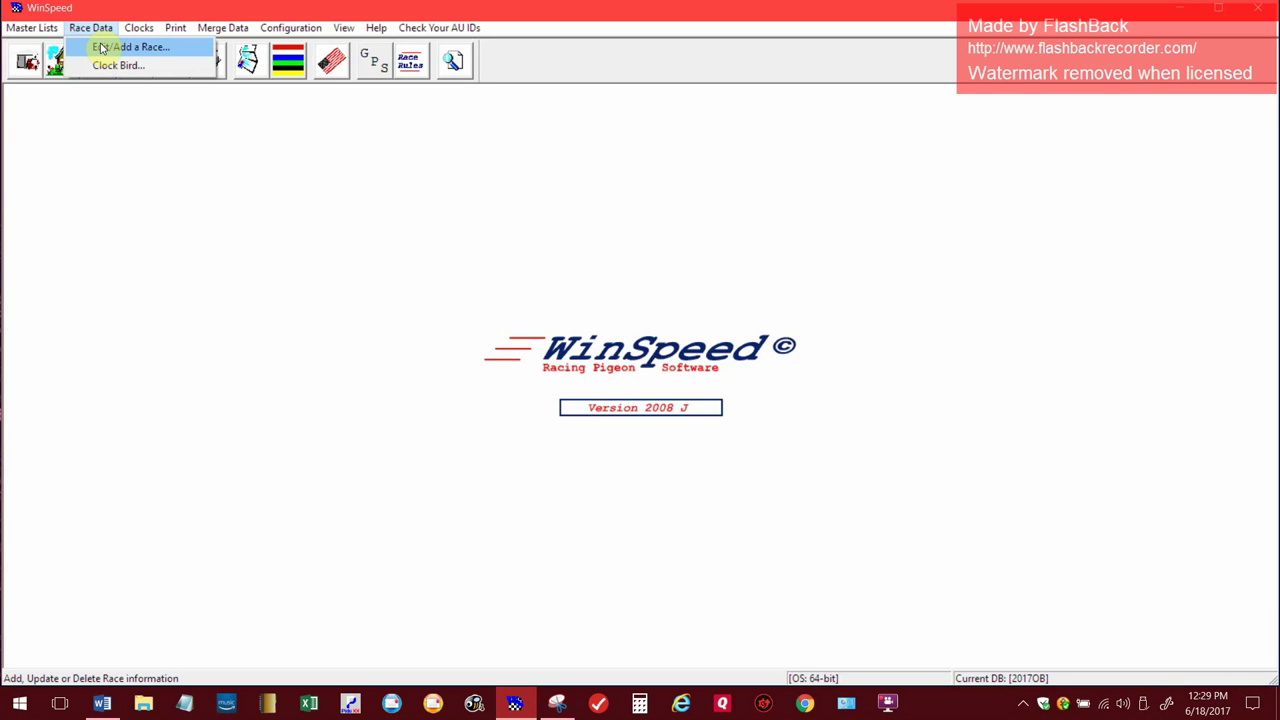
click(117, 103)
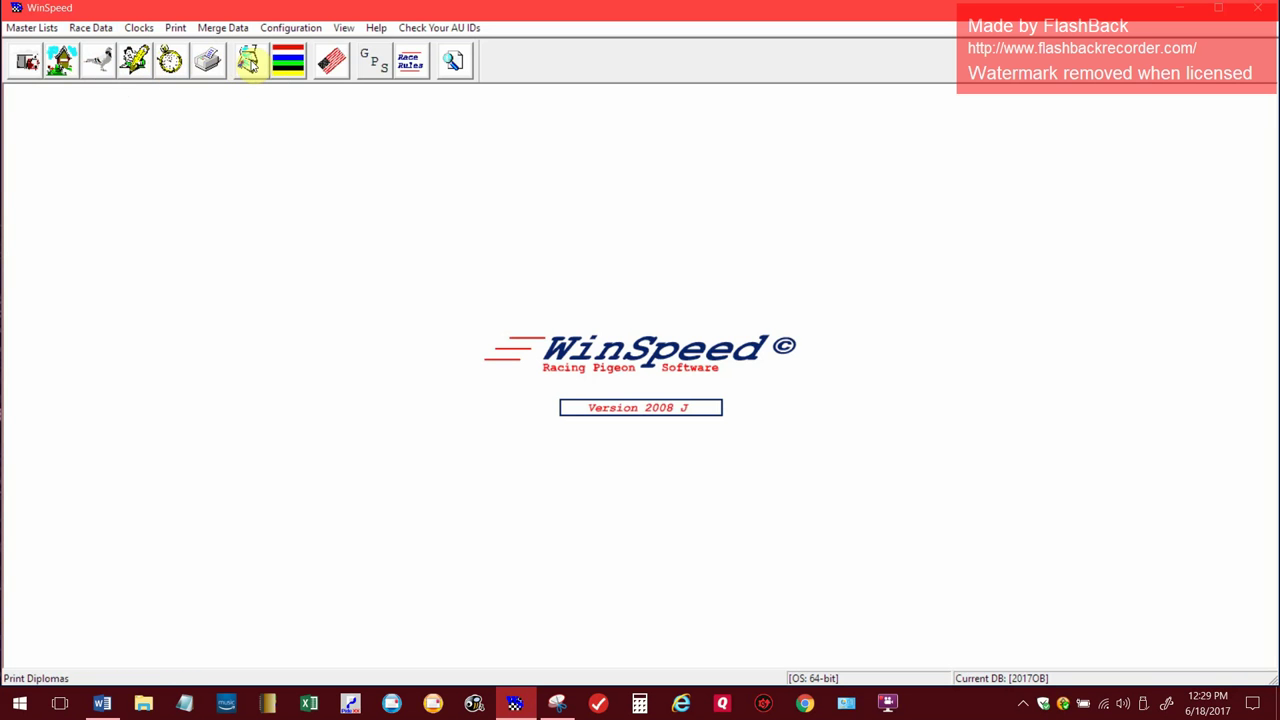
click(134, 62)
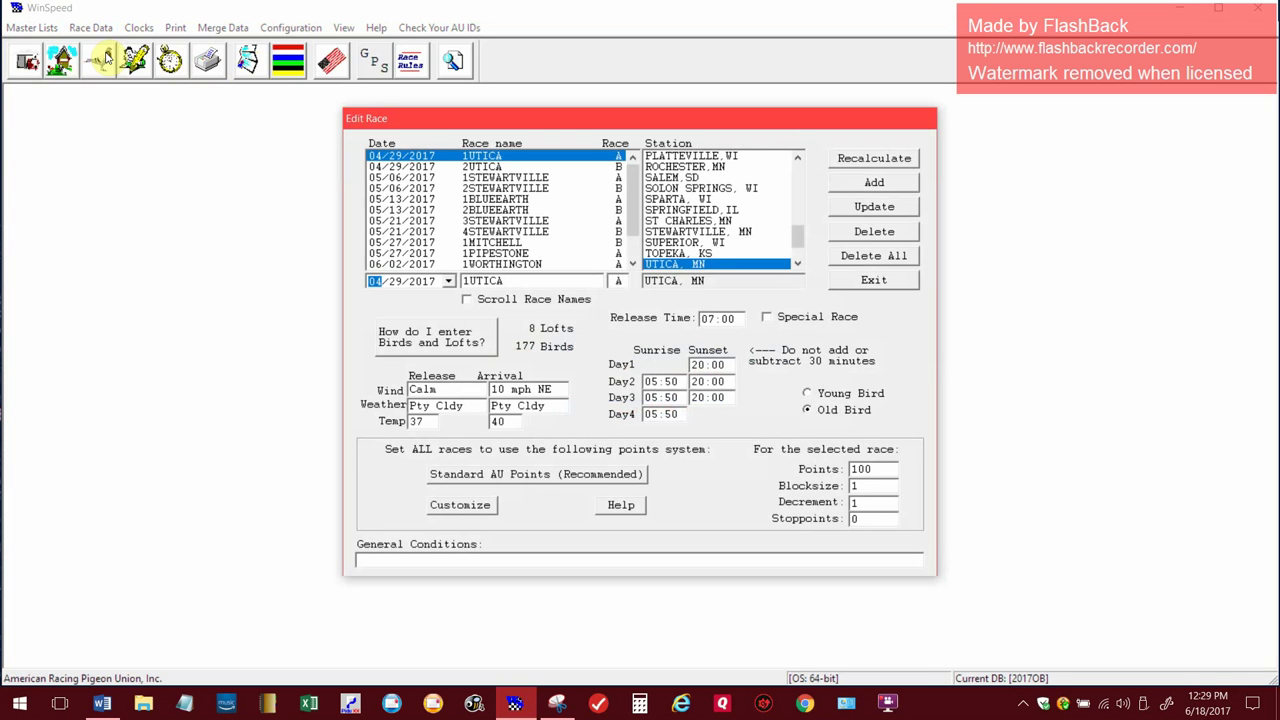
click(862, 282)
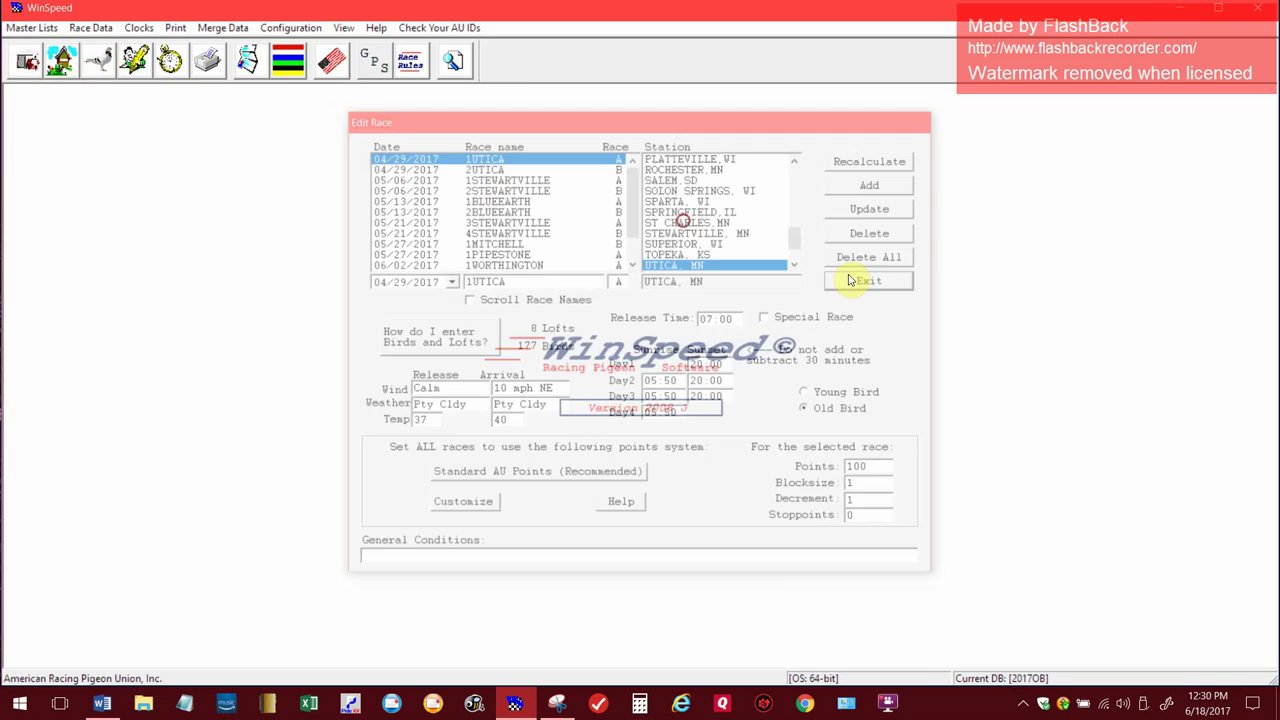
click(88, 28)
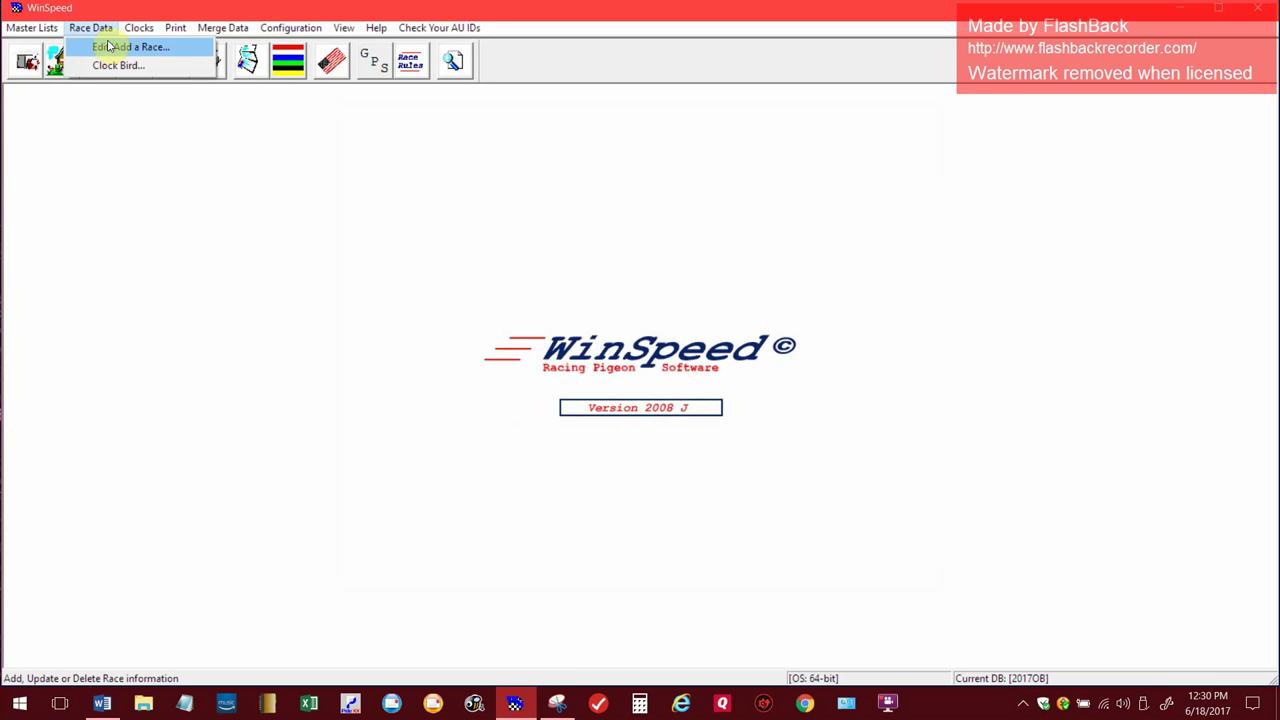
Open the Edit/Add a Race list and show 2BLUEEARTH's details: 8 lofts, 67 birds
click(108, 46)
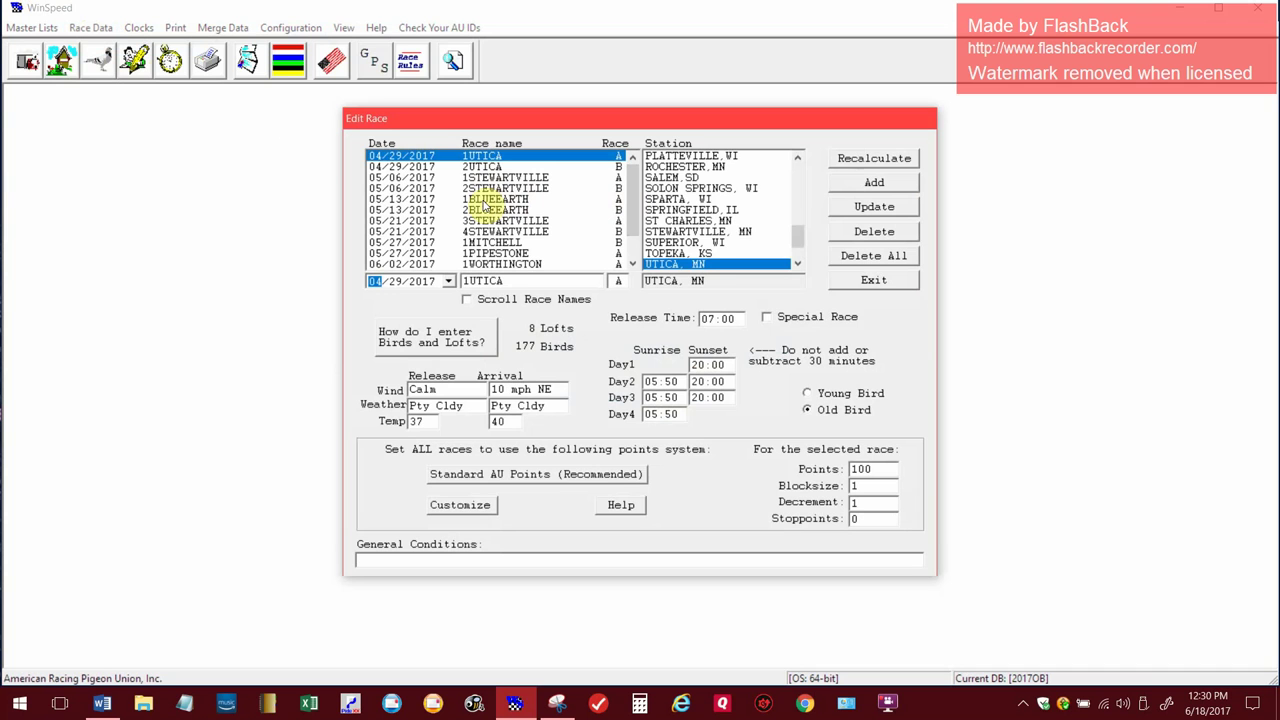
click(485, 201)
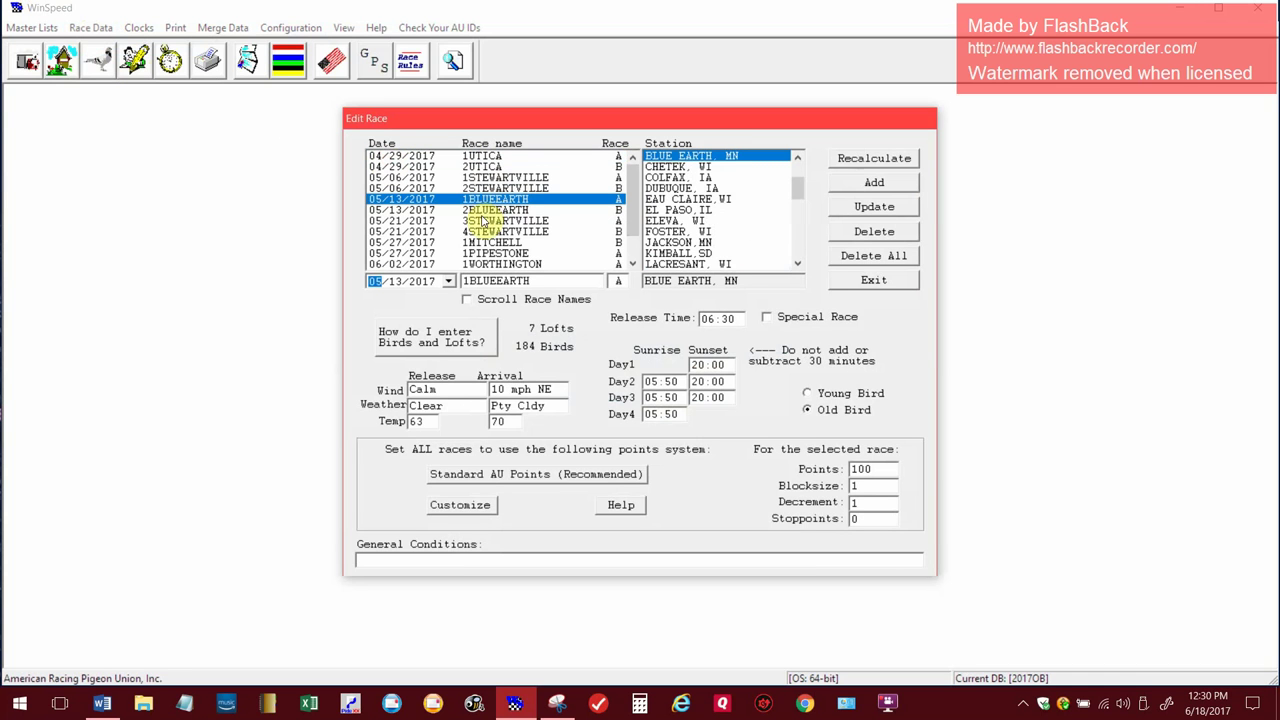
click(483, 220)
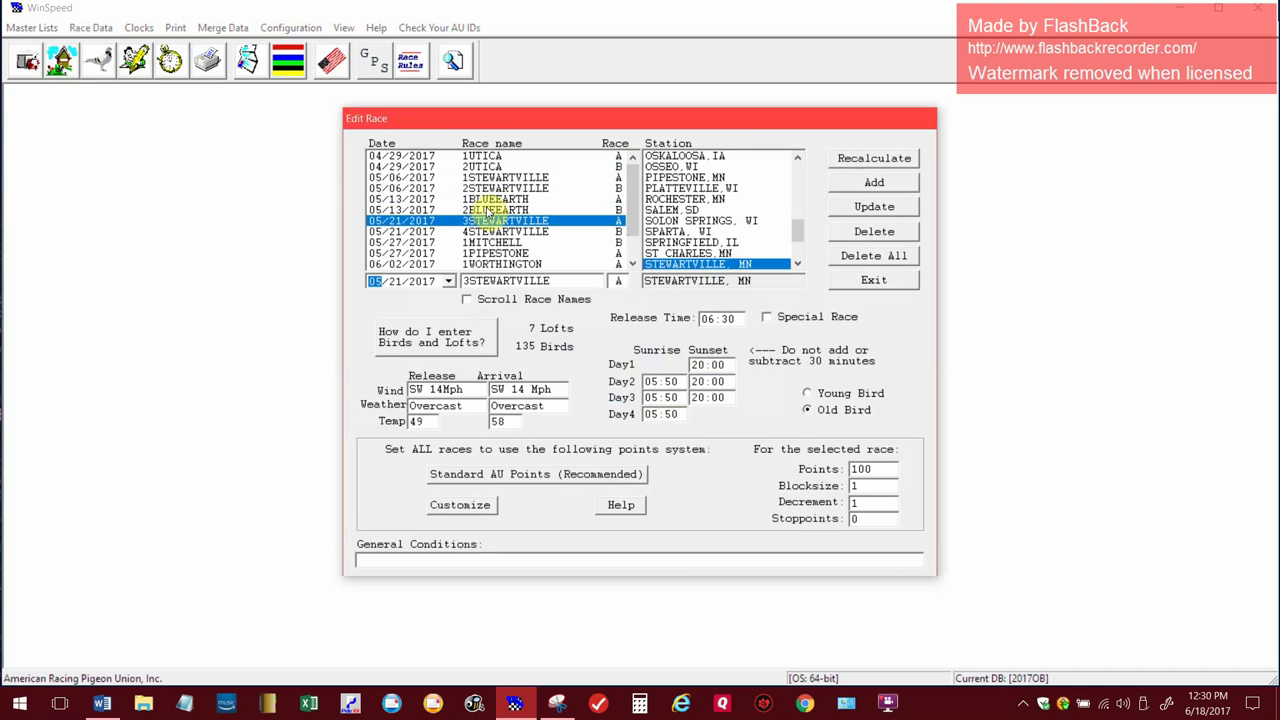
scroll(617, 205, down, 1)
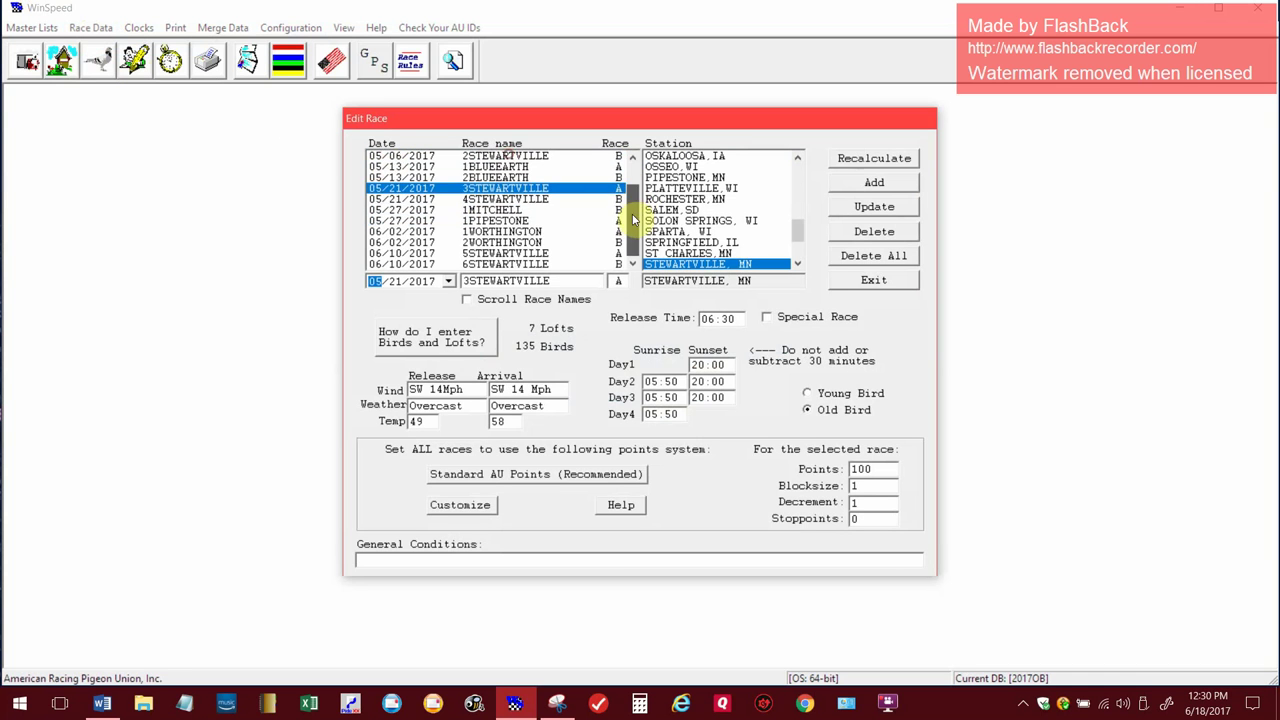
click(467, 168)
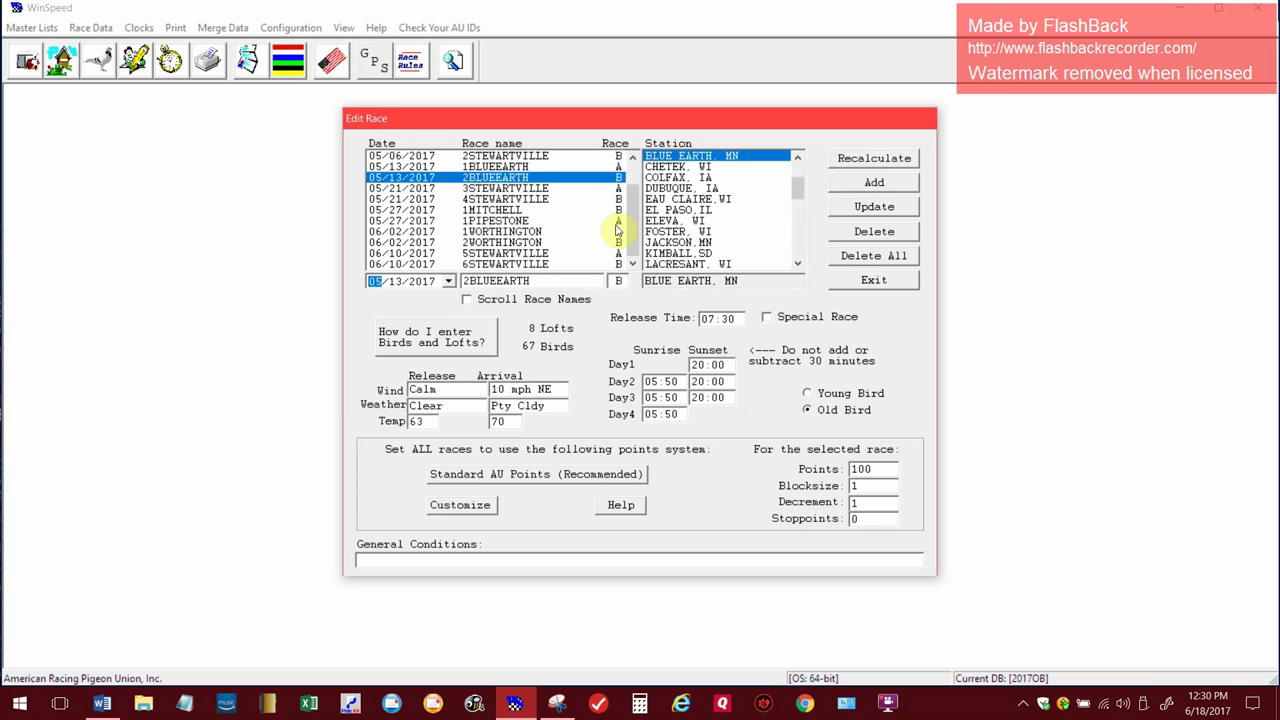
Set the new race date to 06/18/2017 and name the race 3BLUEEARTH
click(450, 282)
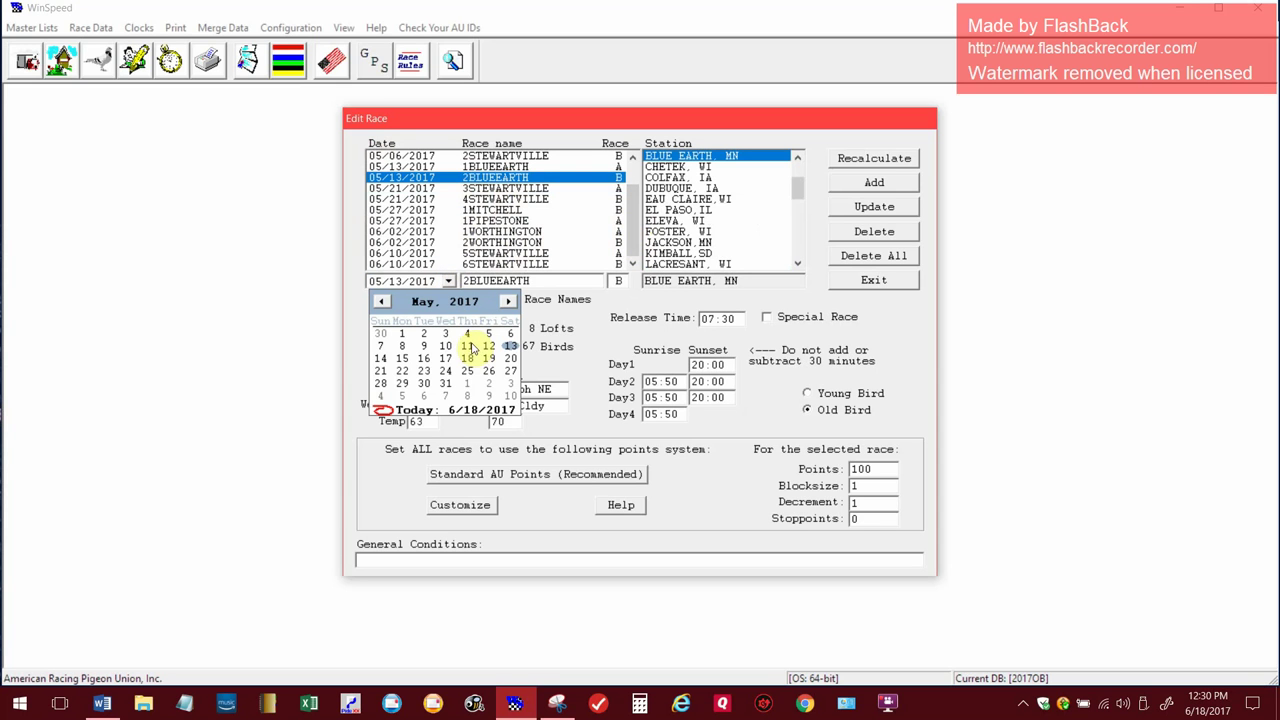
click(508, 301)
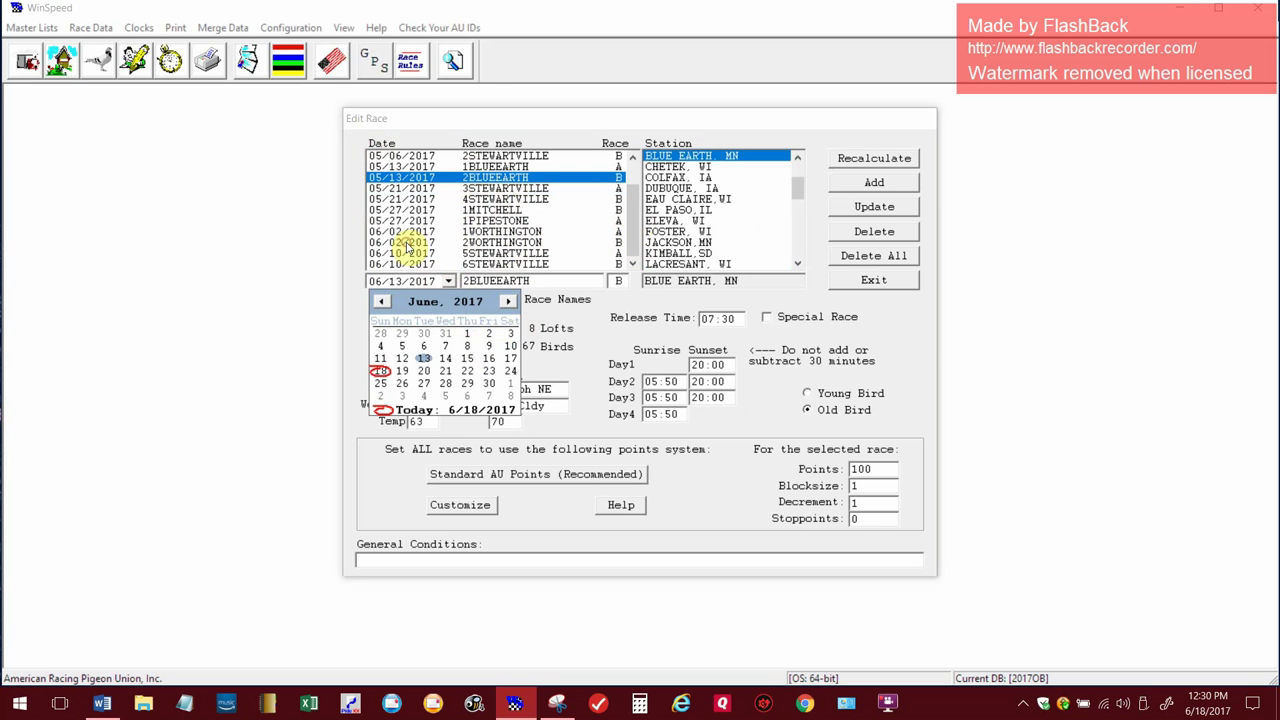
click(380, 371)
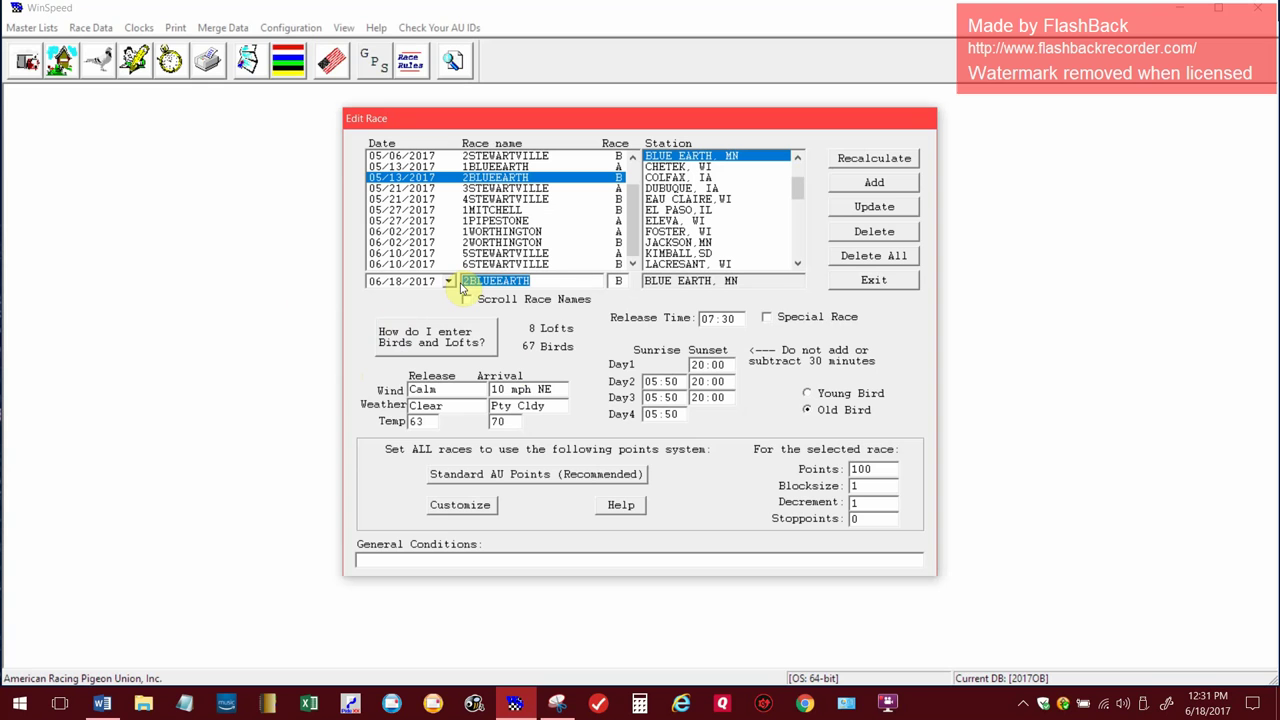
text(3)
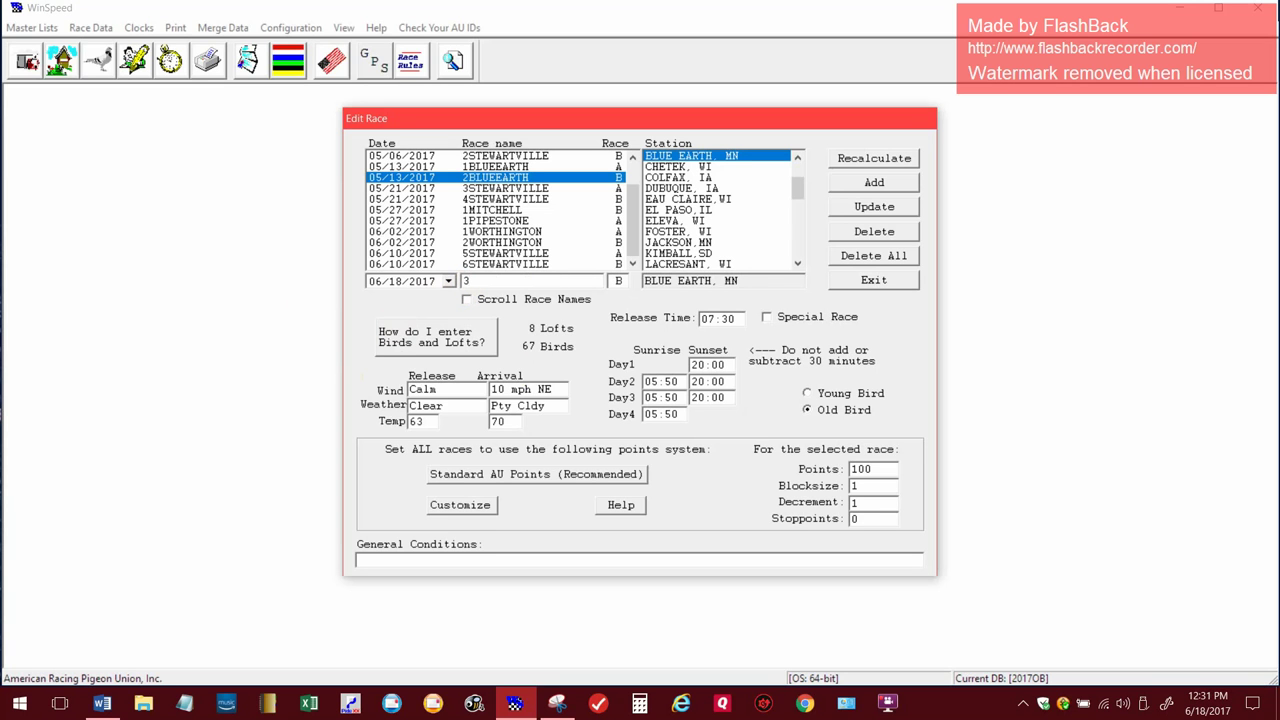
text(BLUEEARTRH)
key(BackSpace)
key(BackSpace)
text(TH)
Make it race A with release time 06:00, then view the saved weather table
double_click(617, 281)
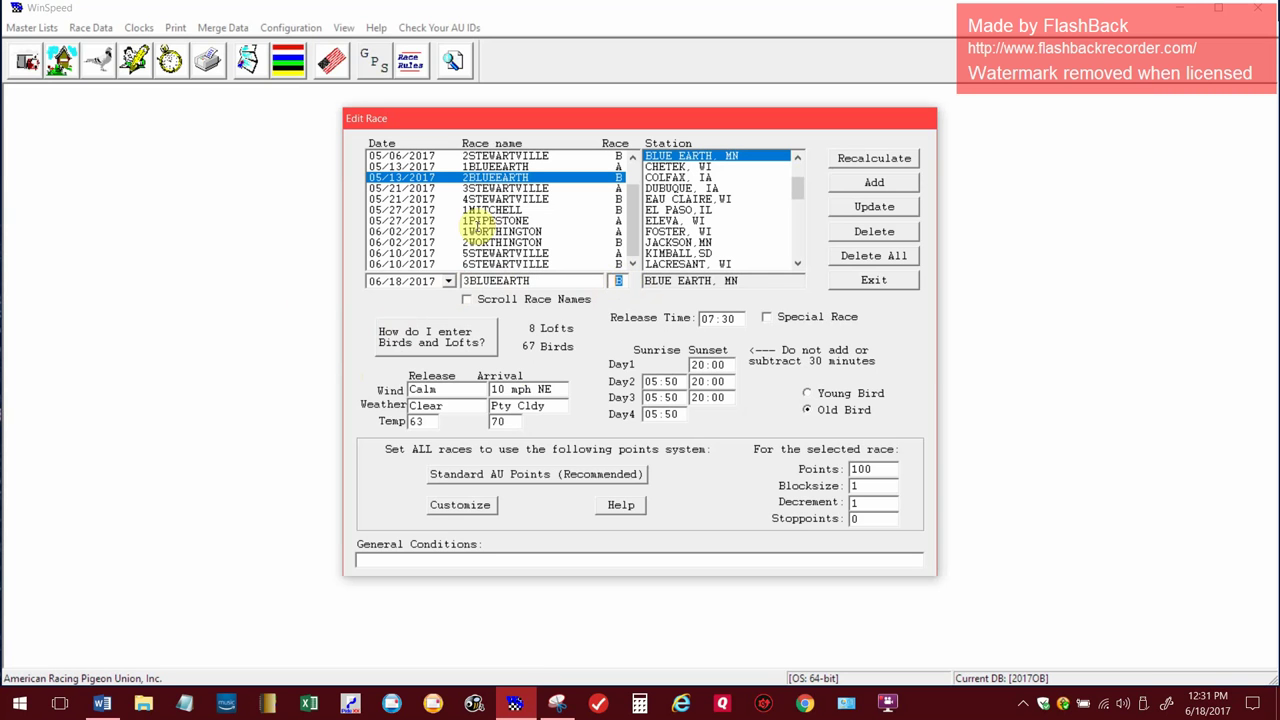
text(A)
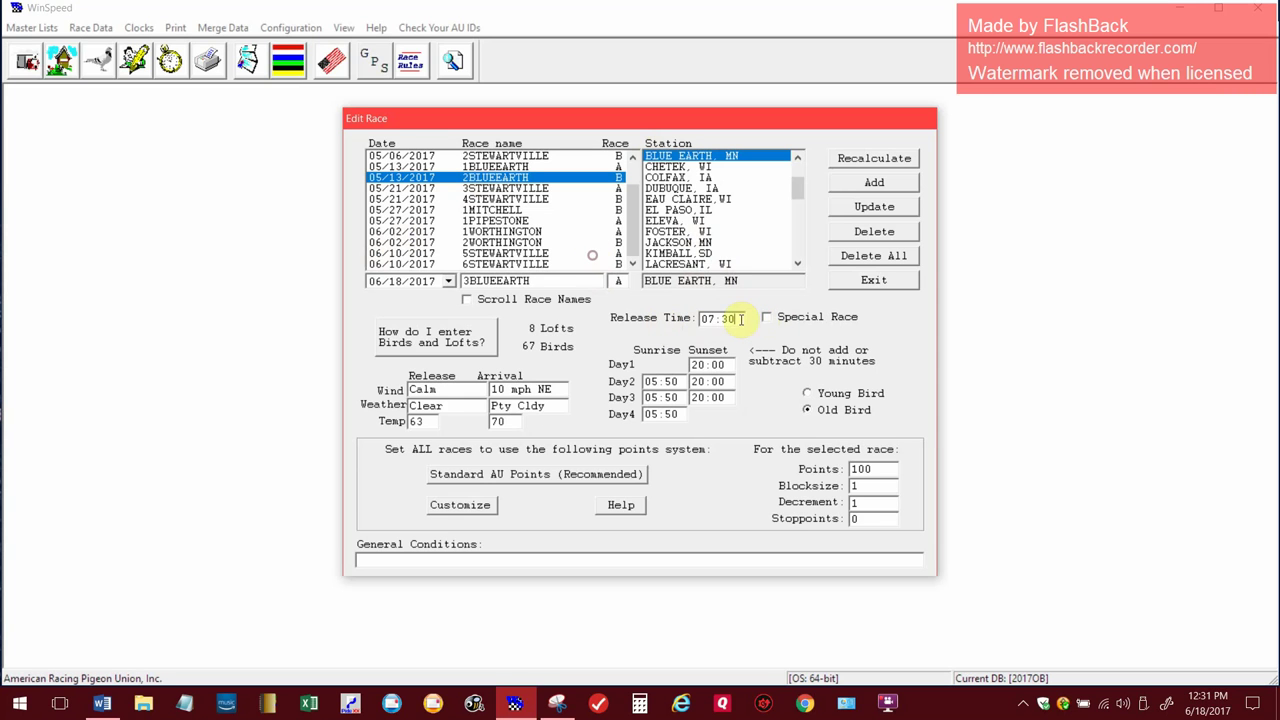
drag(740, 319, 685, 320)
text(0600)
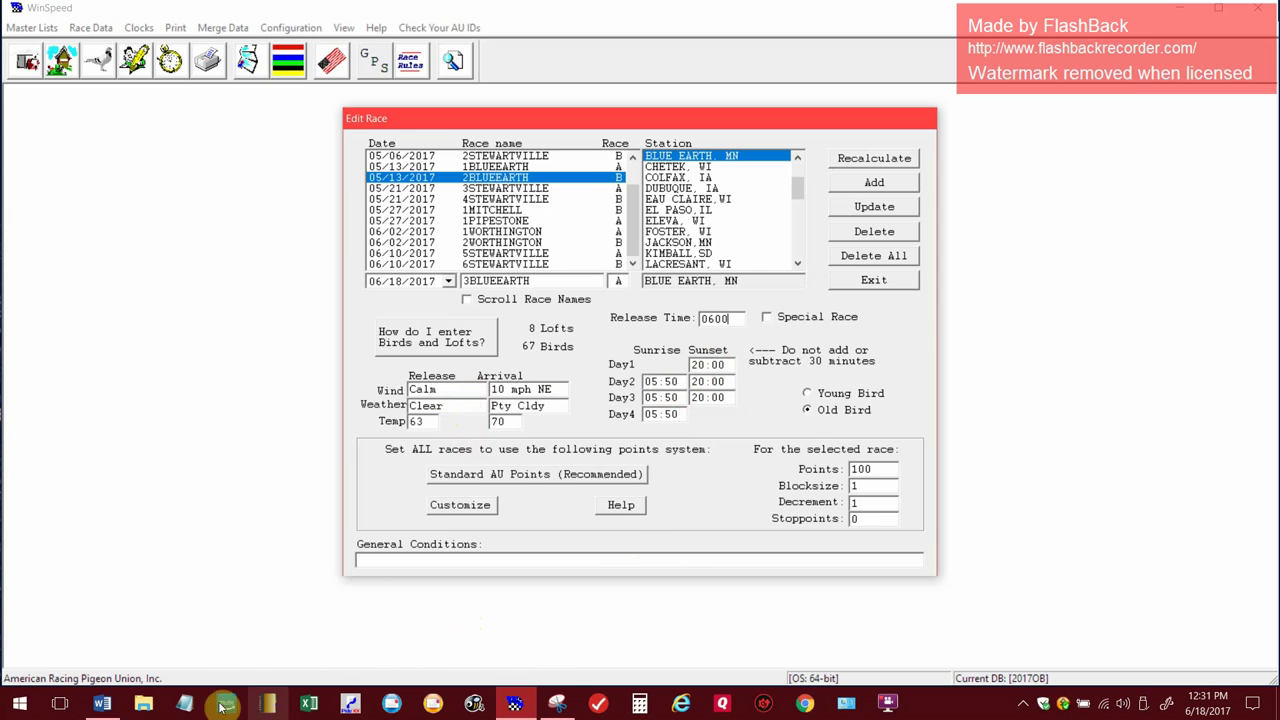
click(559, 707)
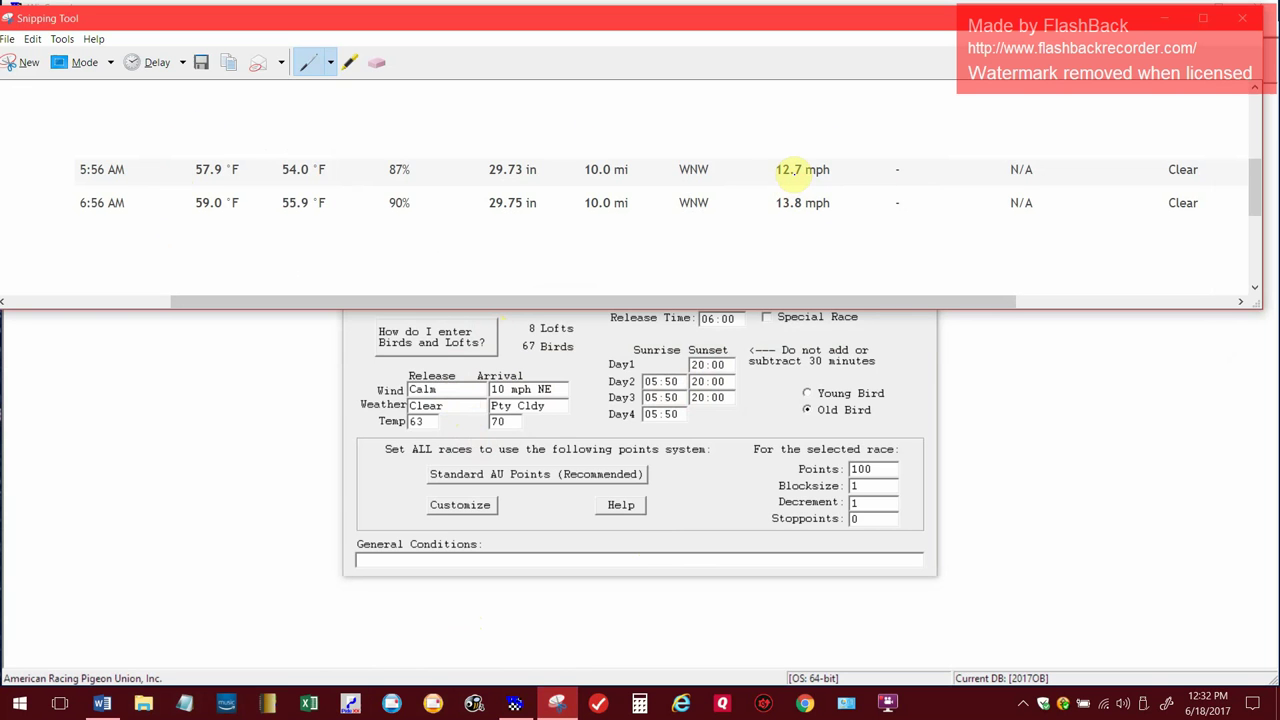
Replace the release wind Calm with 12 mph NNW, checking it against the weather readings
click(432, 389)
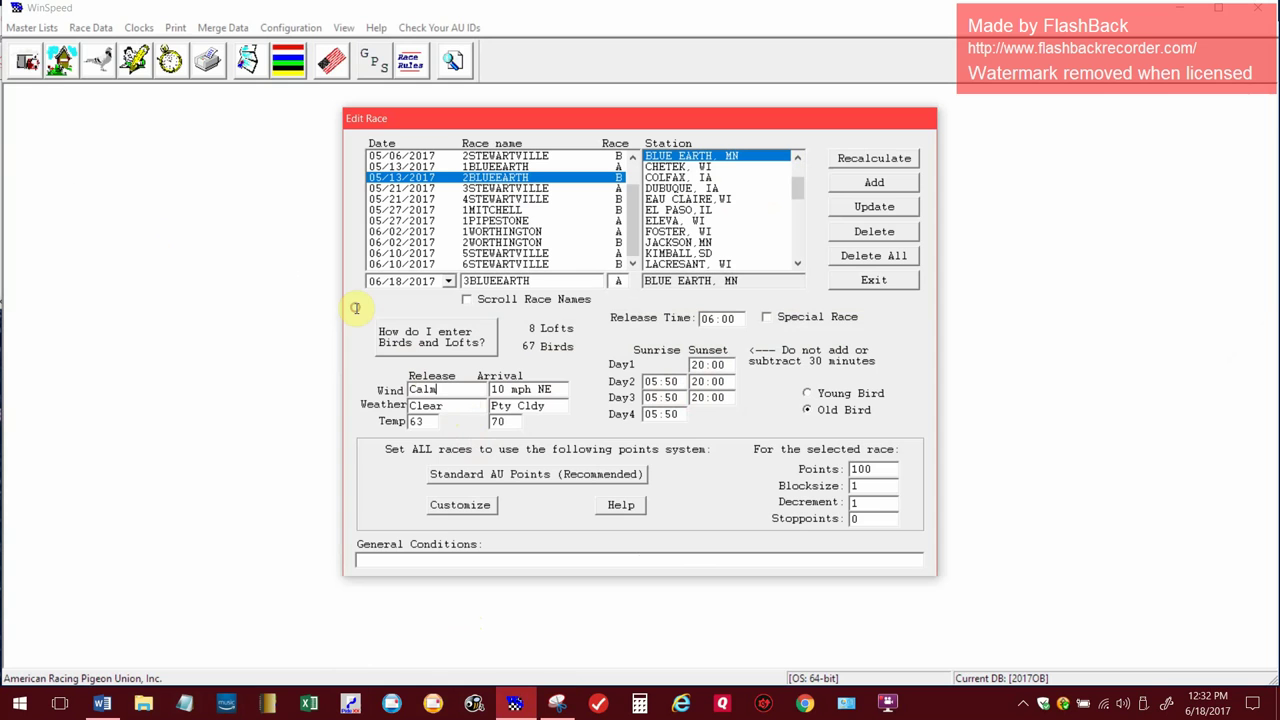
key(shift+Home)
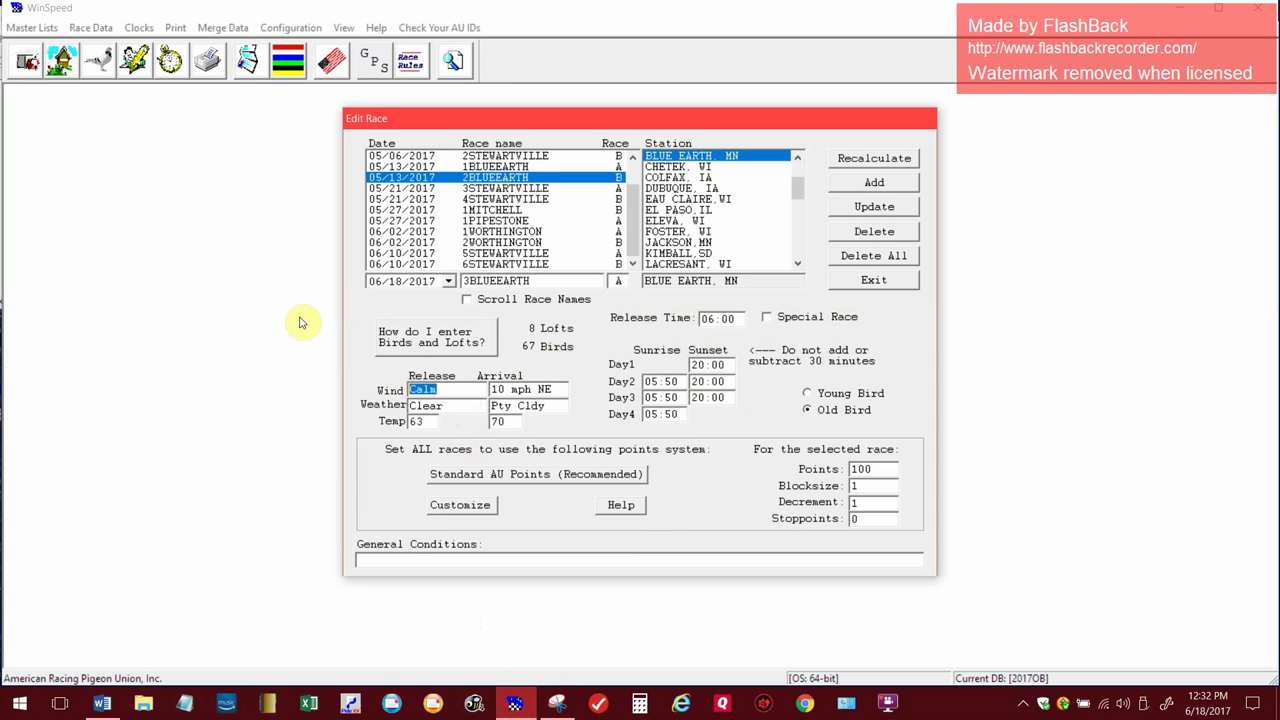
text(12 mph)
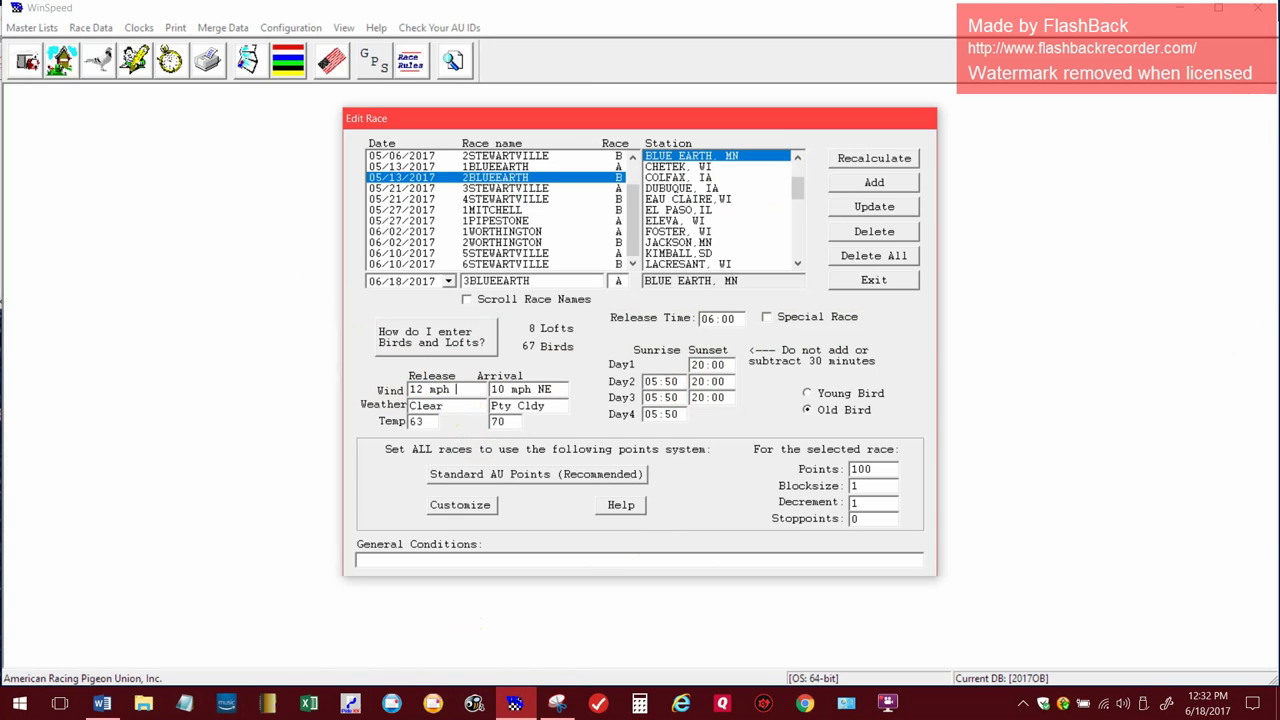
text( NNW)
click(557, 704)
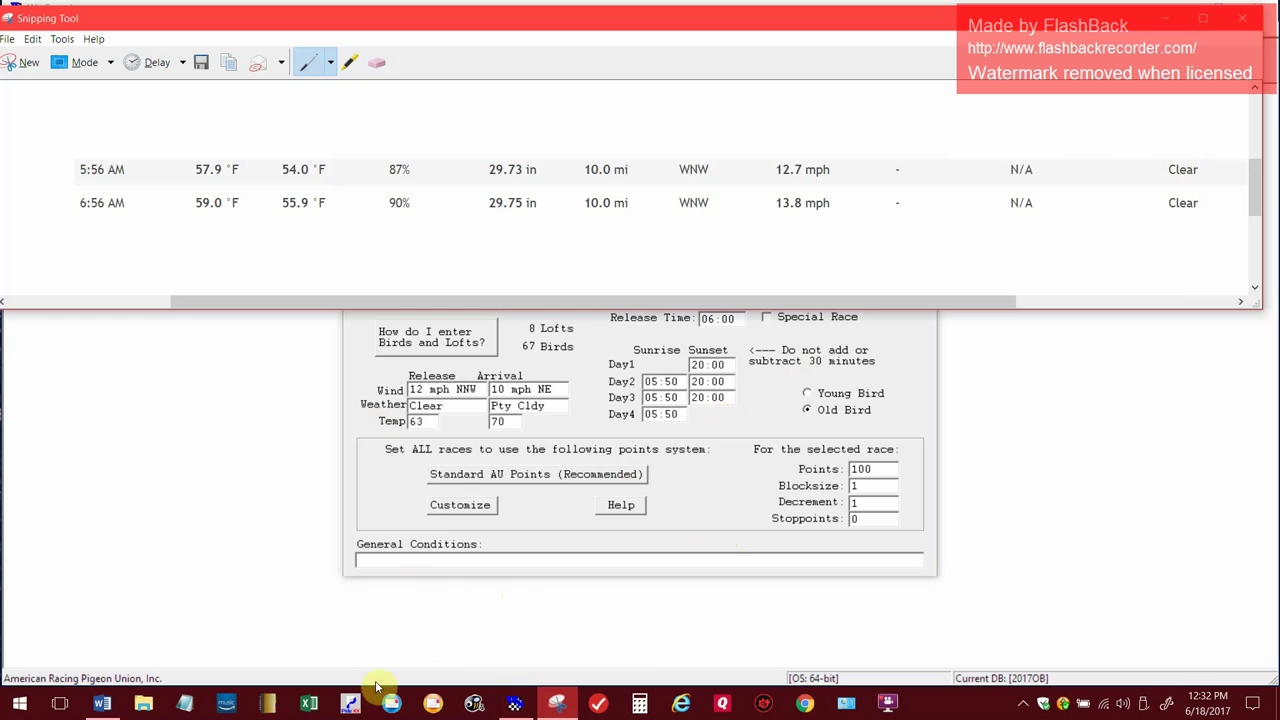
click(507, 692)
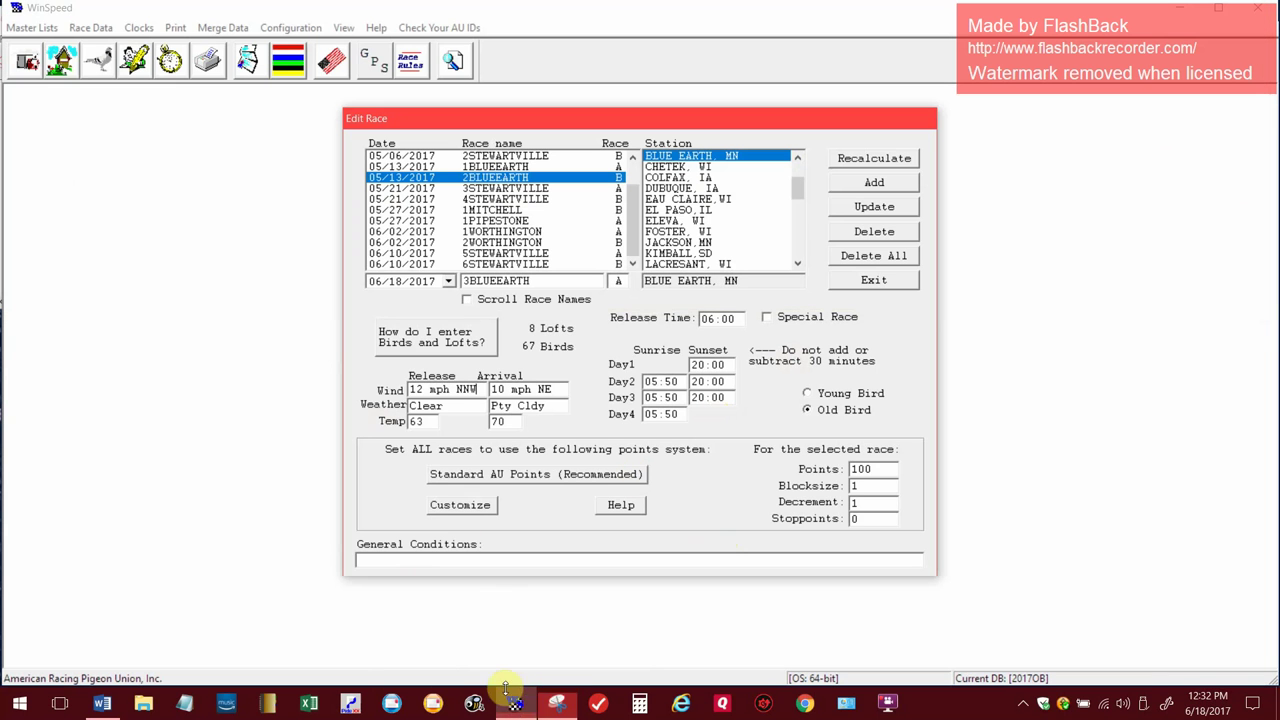
Change the release temperature from 63 to 58 and review the arrival wind and temperature fields
click(428, 421)
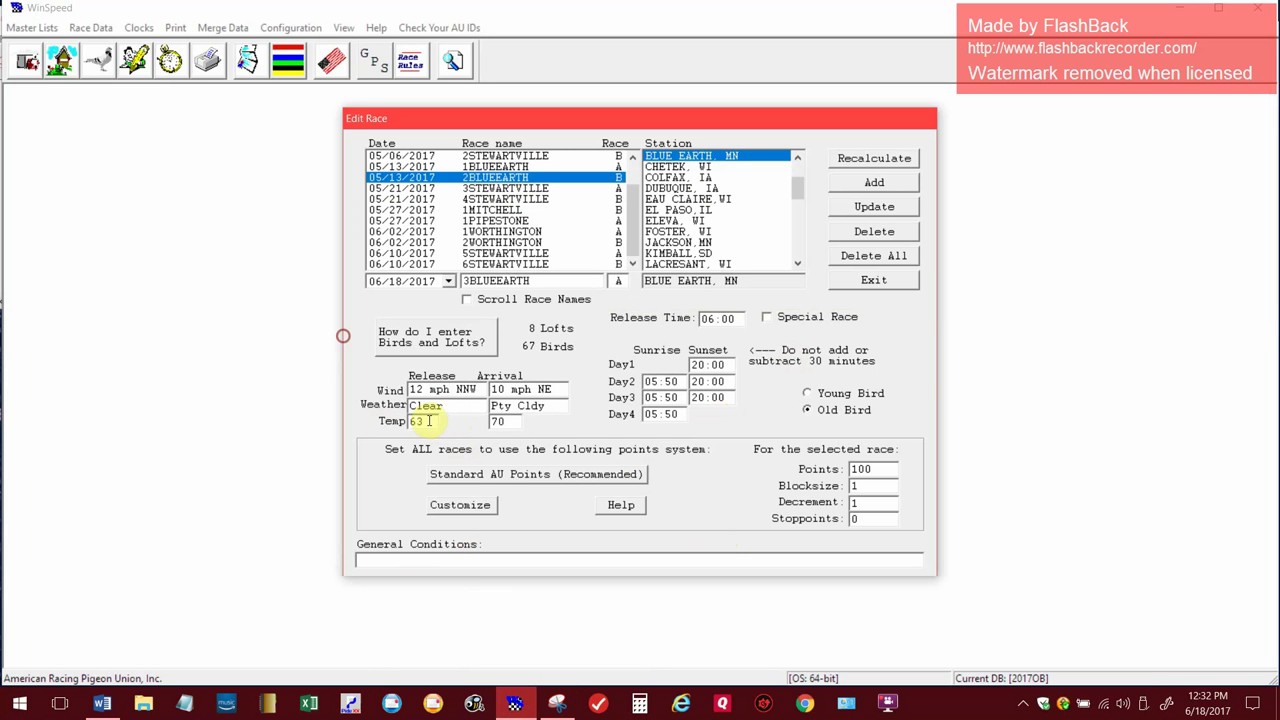
double_click(428, 421)
text(58)
click(564, 389)
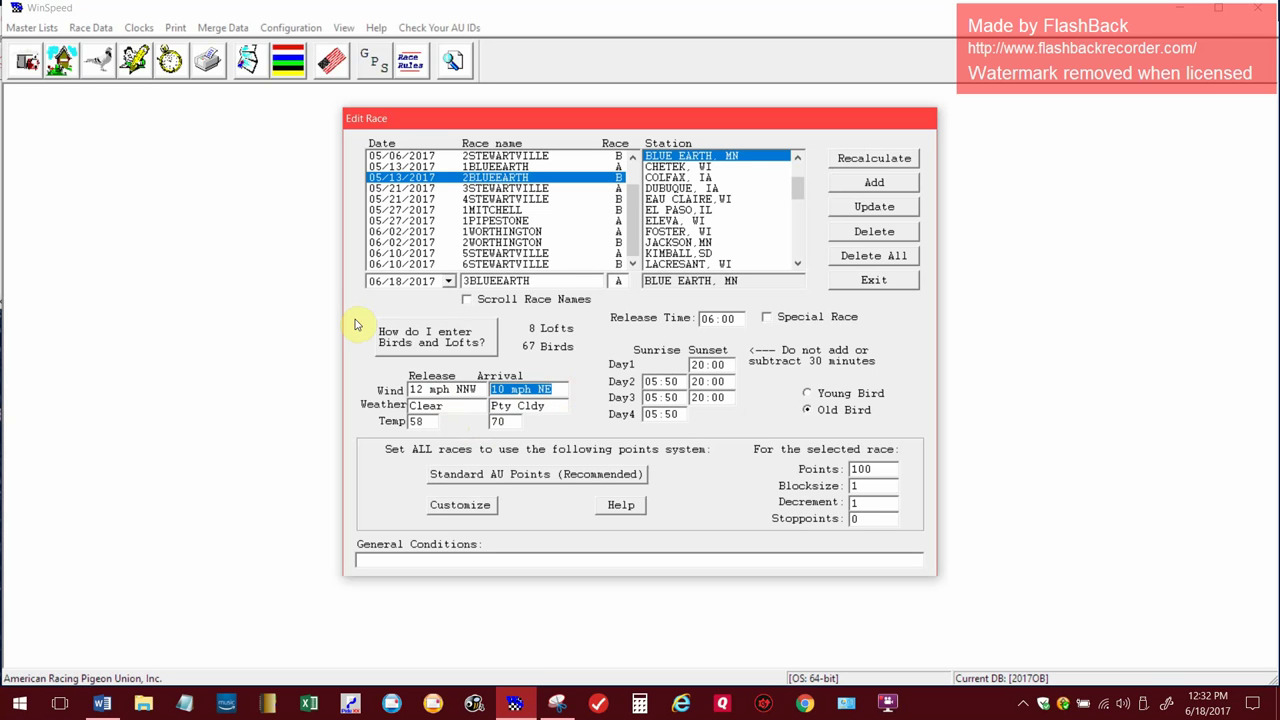
click(503, 422)
click(803, 703)
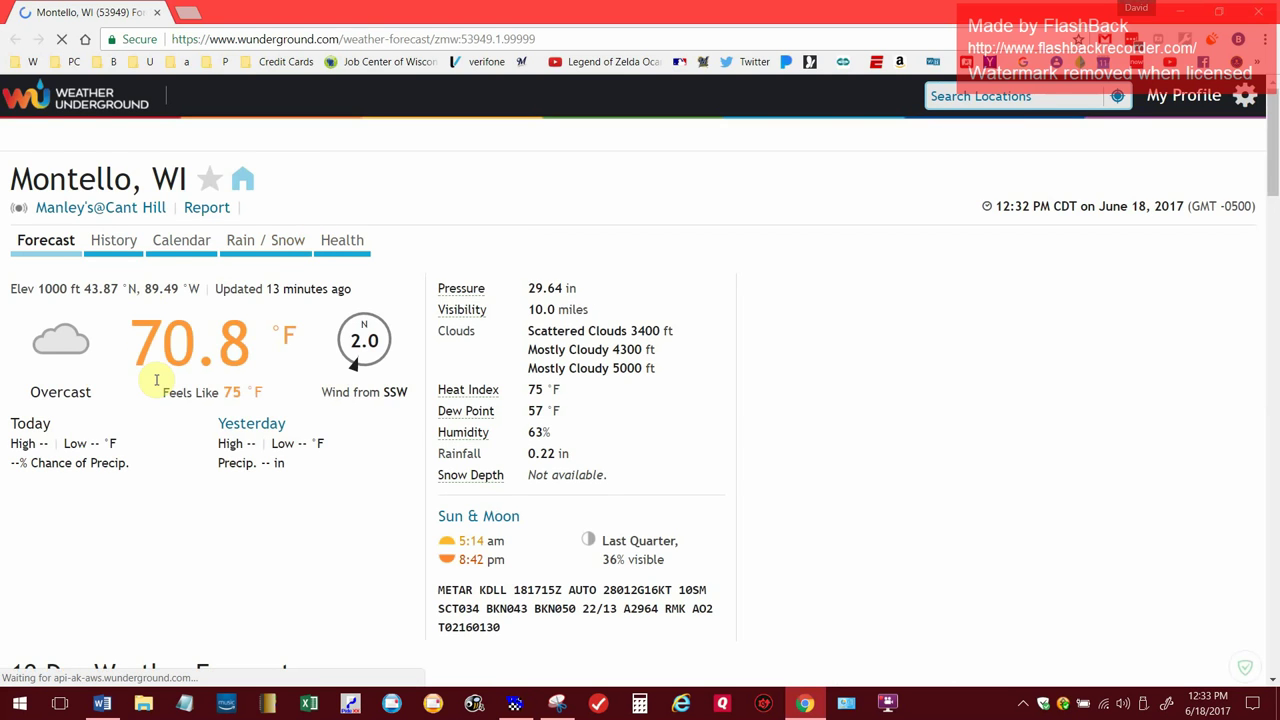
Show Montello, WI's hourly forecast as a table, e.g. 1:00 pm: 71 °F, Overcast, 15 mph WNW
scroll(220, 390, down, 1)
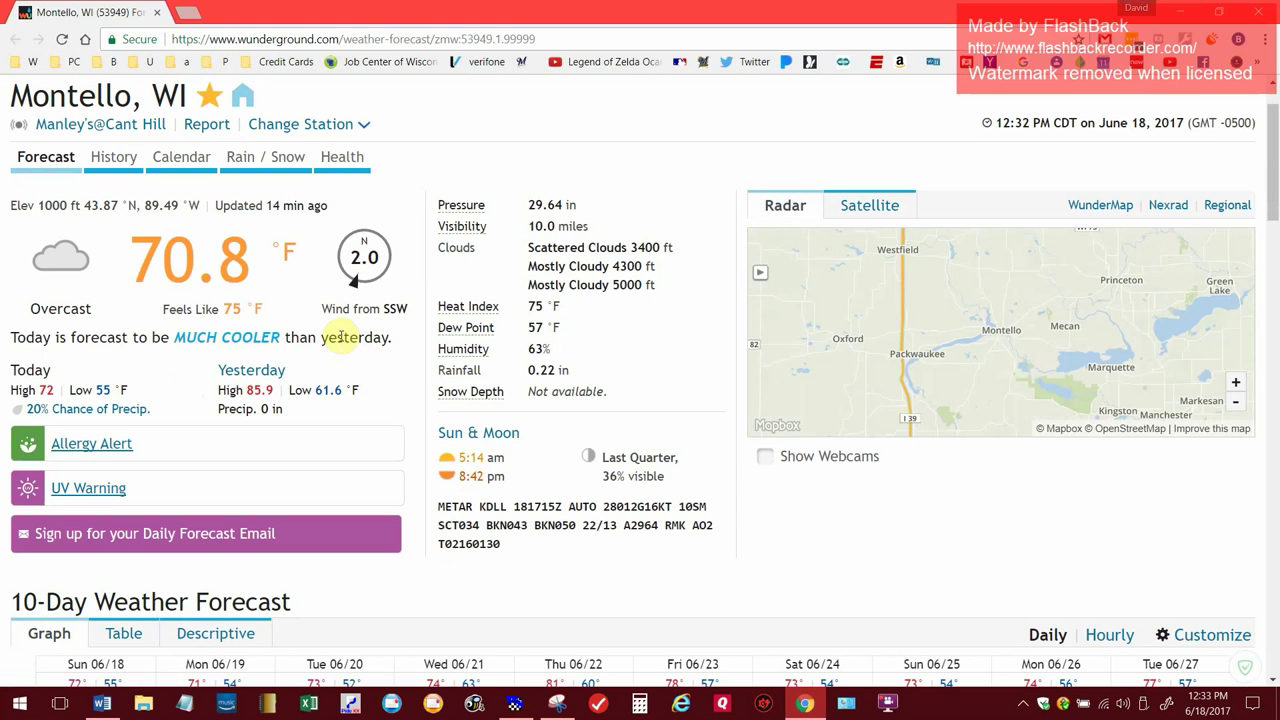
scroll(343, 340, down, 4)
scroll(341, 338, down, 3)
scroll(300, 330, up, 3)
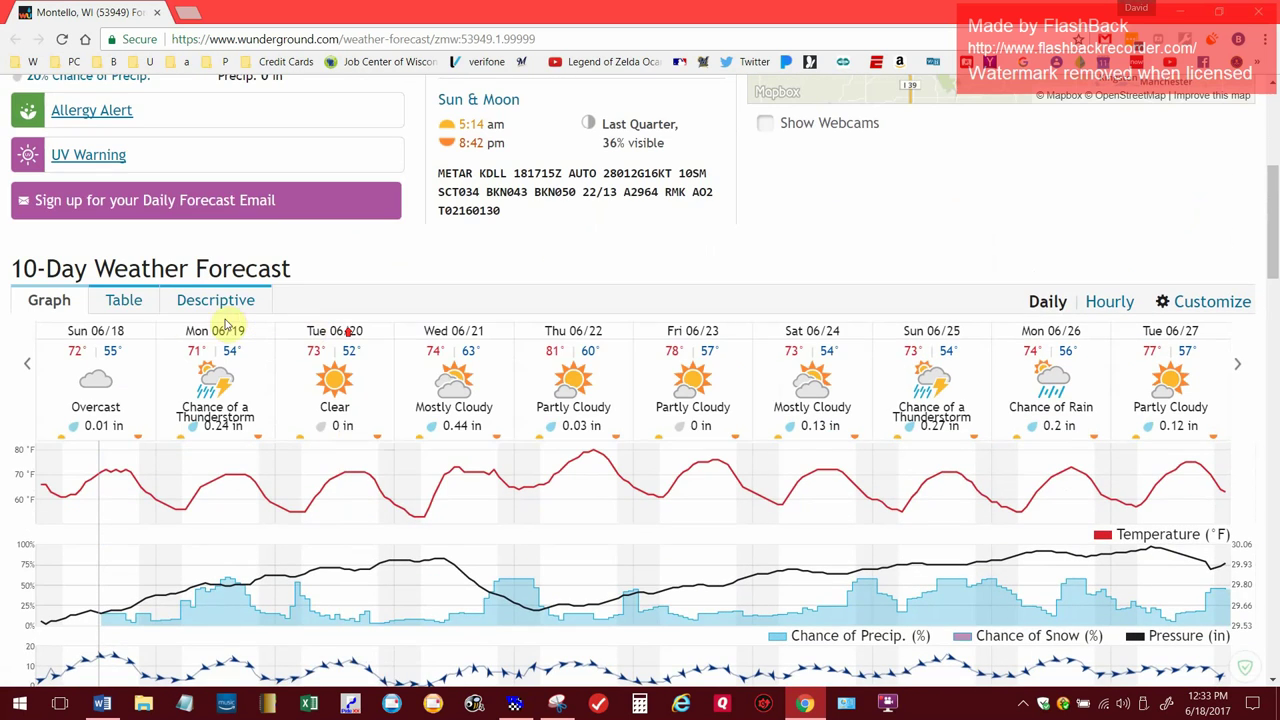
click(158, 308)
scroll(290, 338, down, 3)
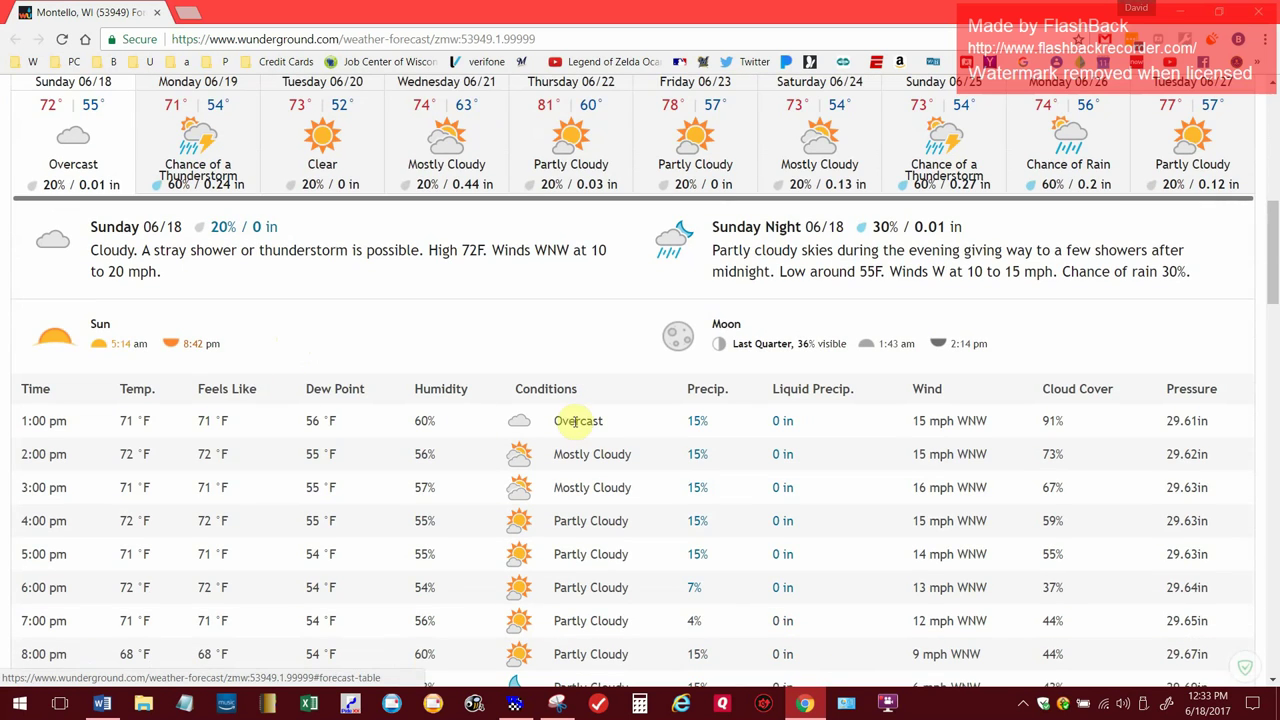
scroll(597, 427, up, 1)
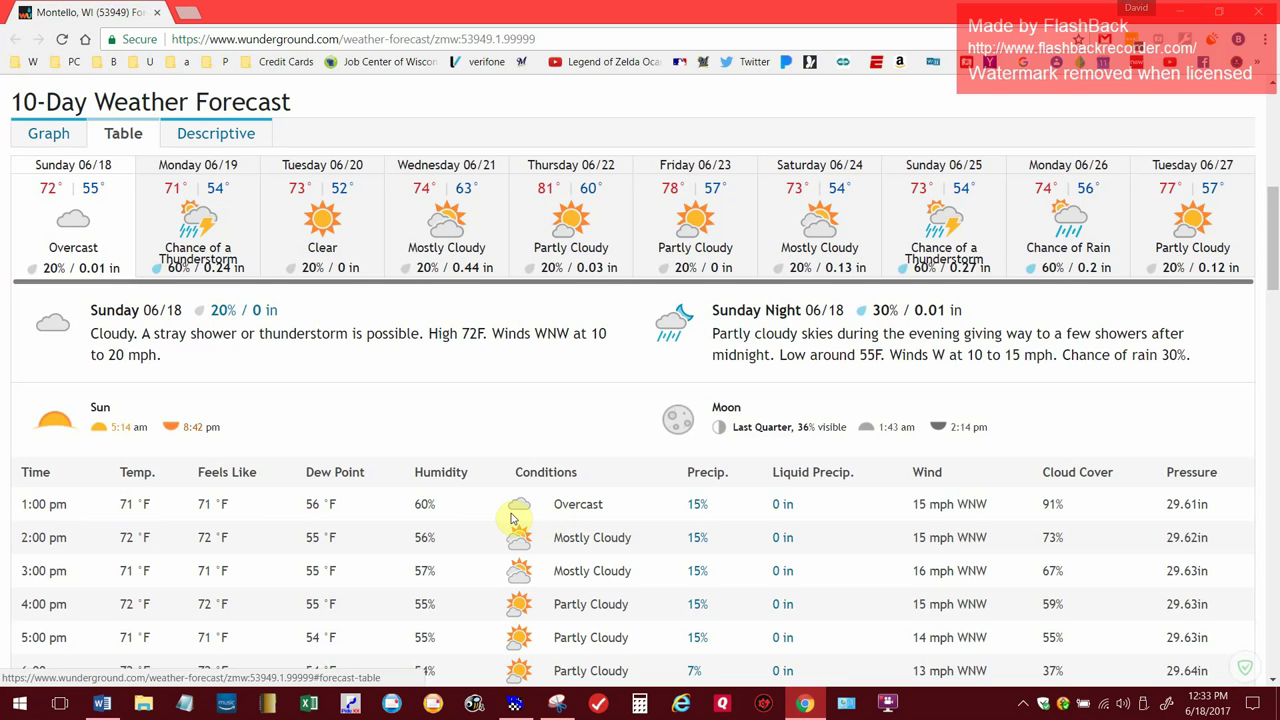
Enter arrival wind 15 mph WNW and add race 3BLUEEARTH A to the 06/18/2017 list
click(516, 704)
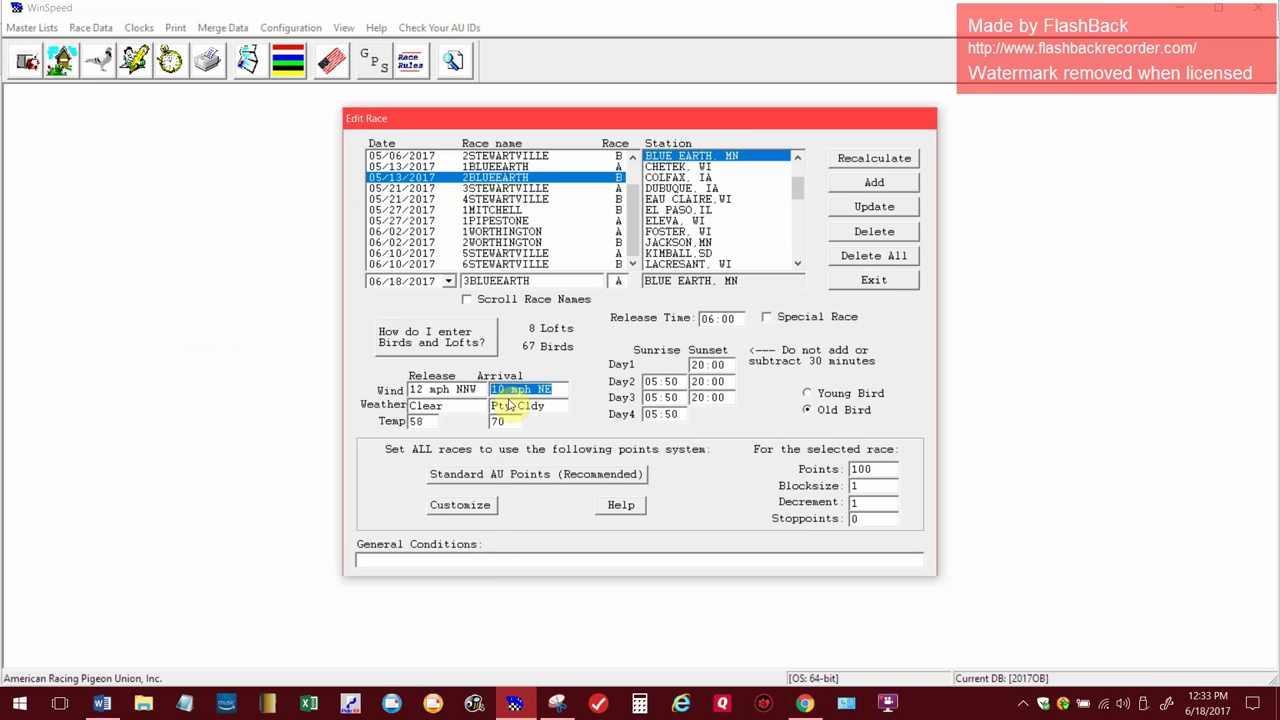
text(15 N)
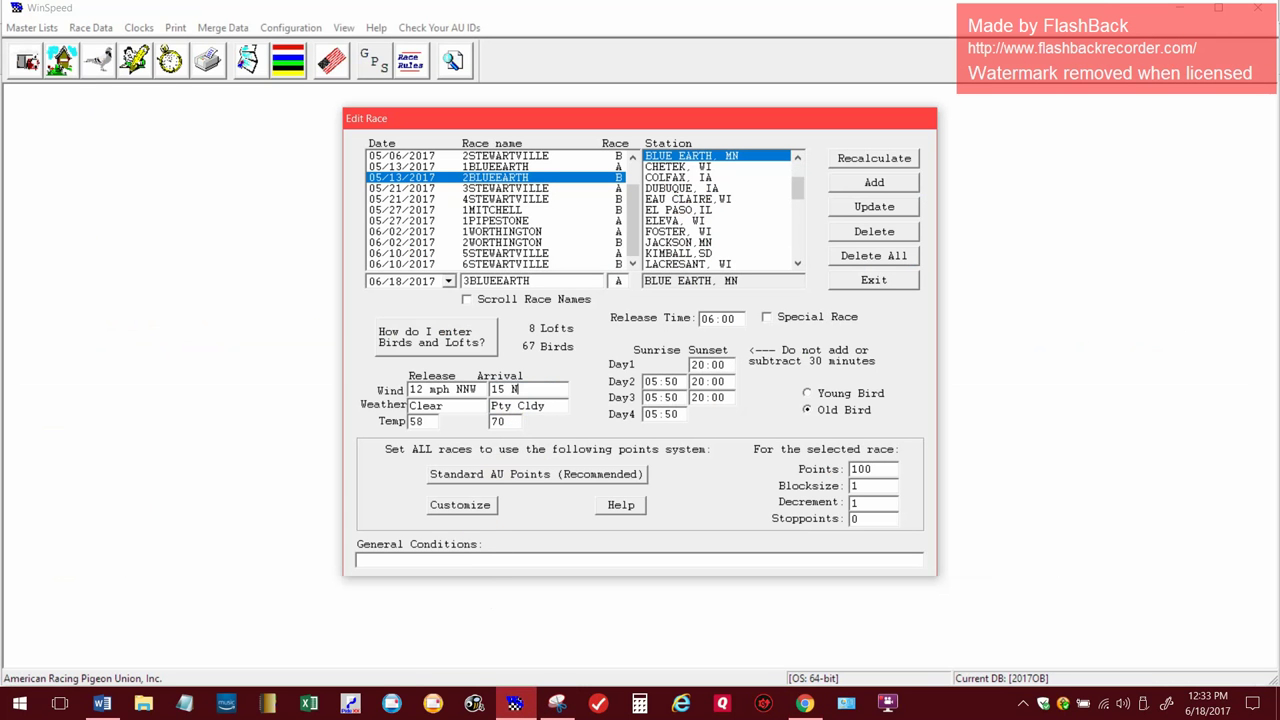
key(BackSpace)
text(WNW moh)
key(BackSpace)
key(BackSpace)
text(ph)
key(Tab)
key(Tab)
click(870, 186)
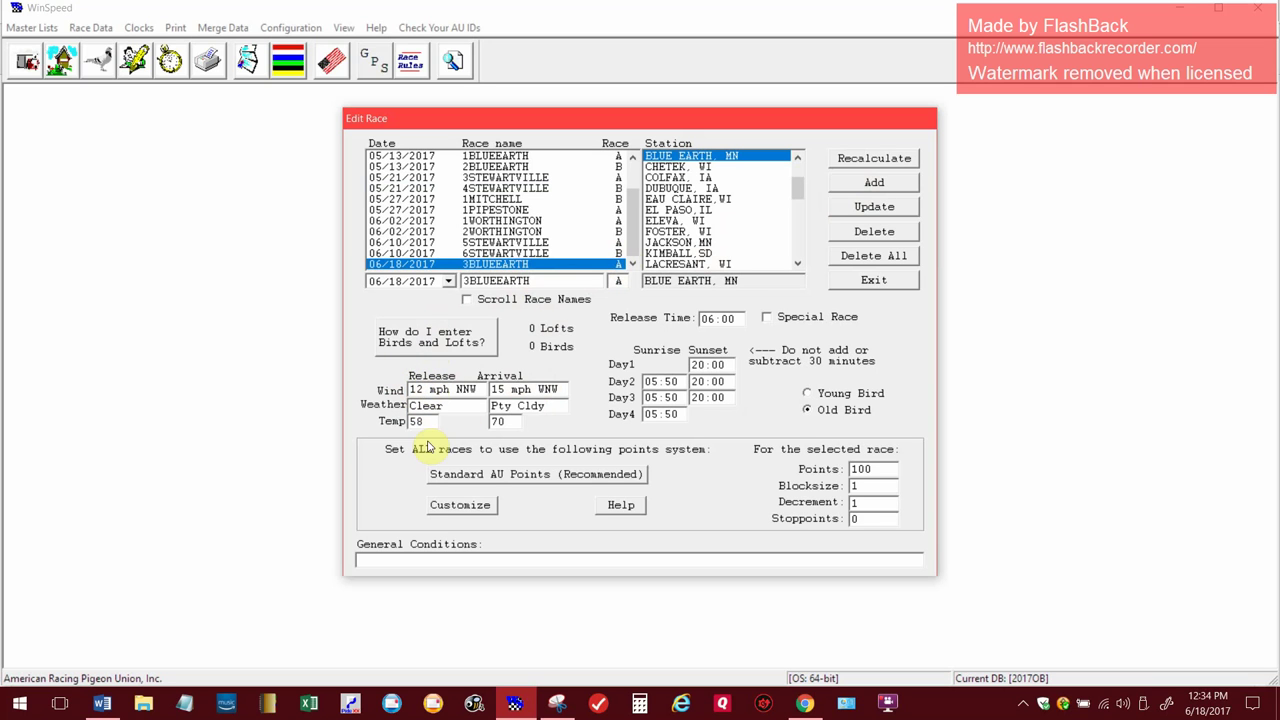
Change release time to 06:30 and race letter to B, then dismiss the 'already entered' warning
drag(737, 313, 694, 323)
text(0630)
click(618, 281)
text(B)
click(853, 182)
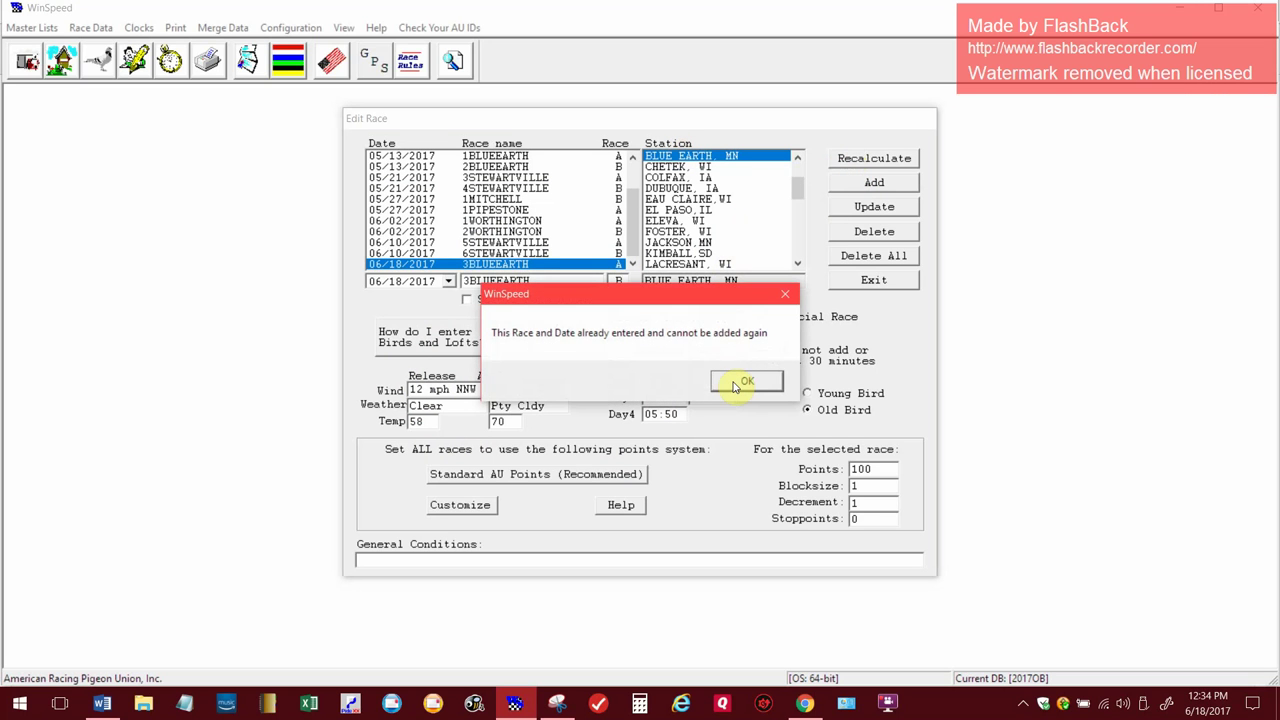
click(738, 383)
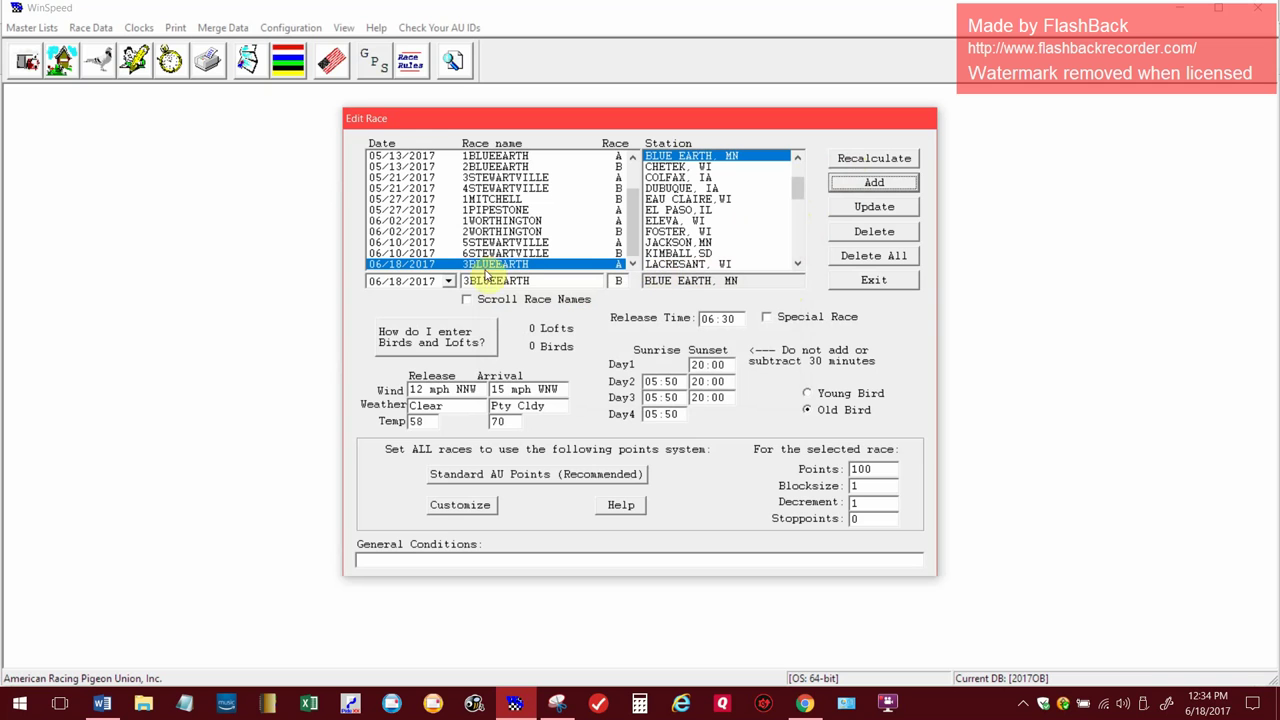
Change the race name from 3BLUEEARTH to 4BLUEEARTH, add it, and check both races' details
click(376, 221)
click(467, 281)
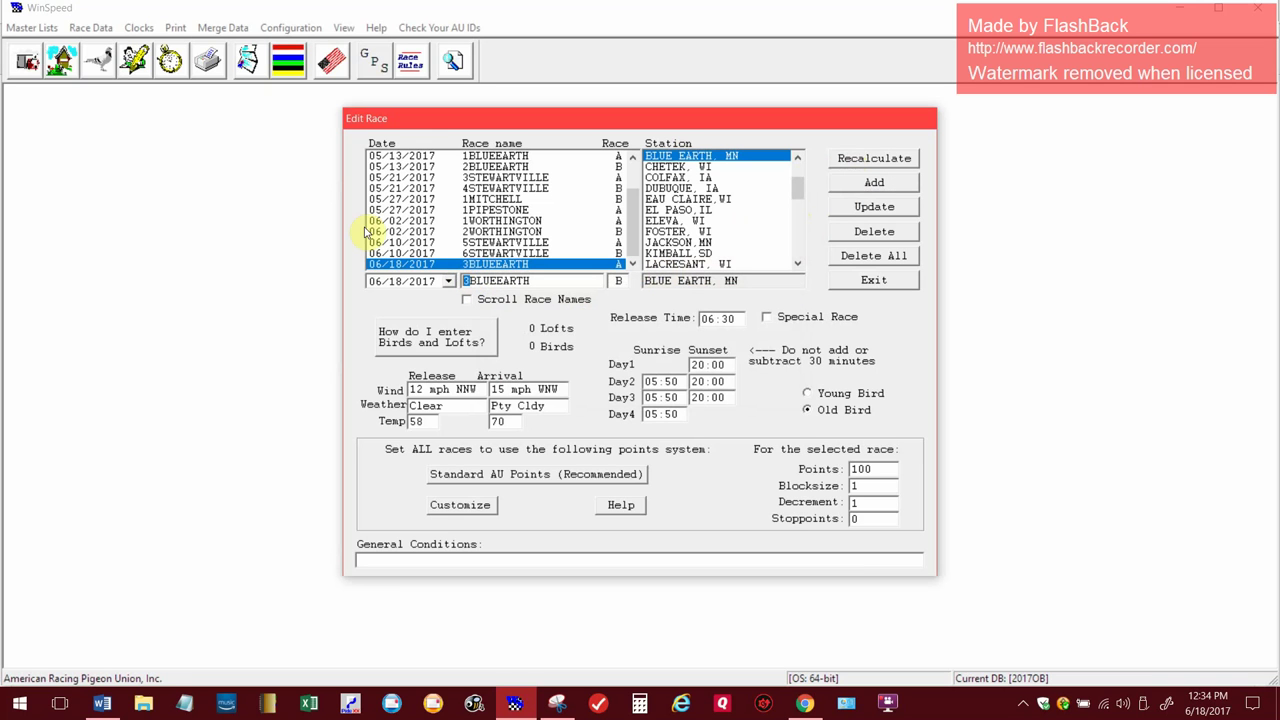
key(Delete)
text(4)
click(846, 184)
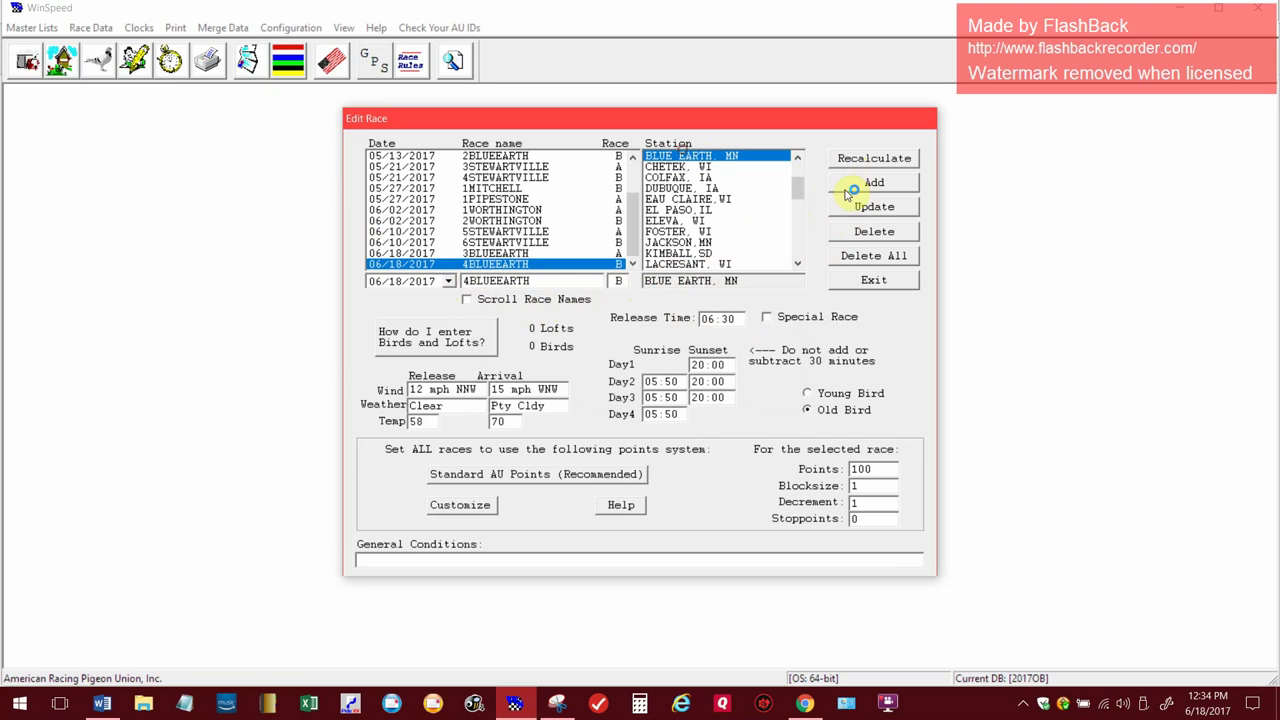
click(515, 255)
click(510, 264)
Exit the Edit Race dialog to return to WinSpeed's main screen
click(872, 282)
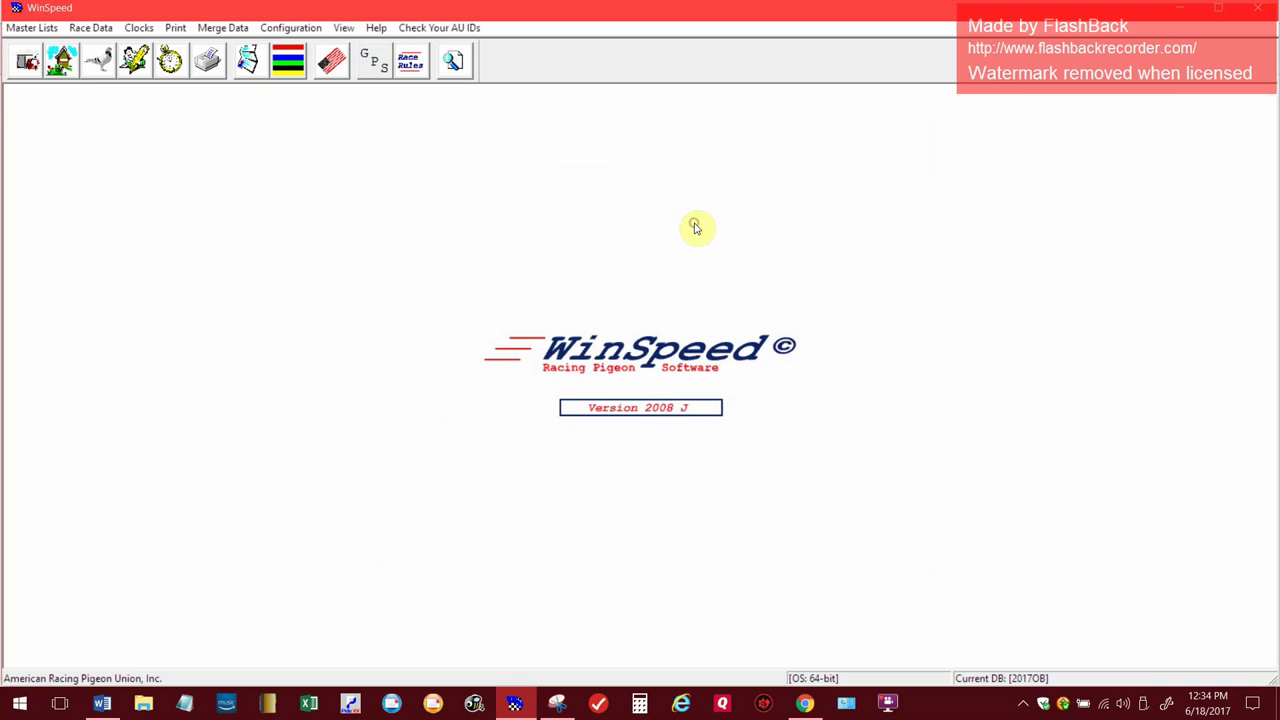